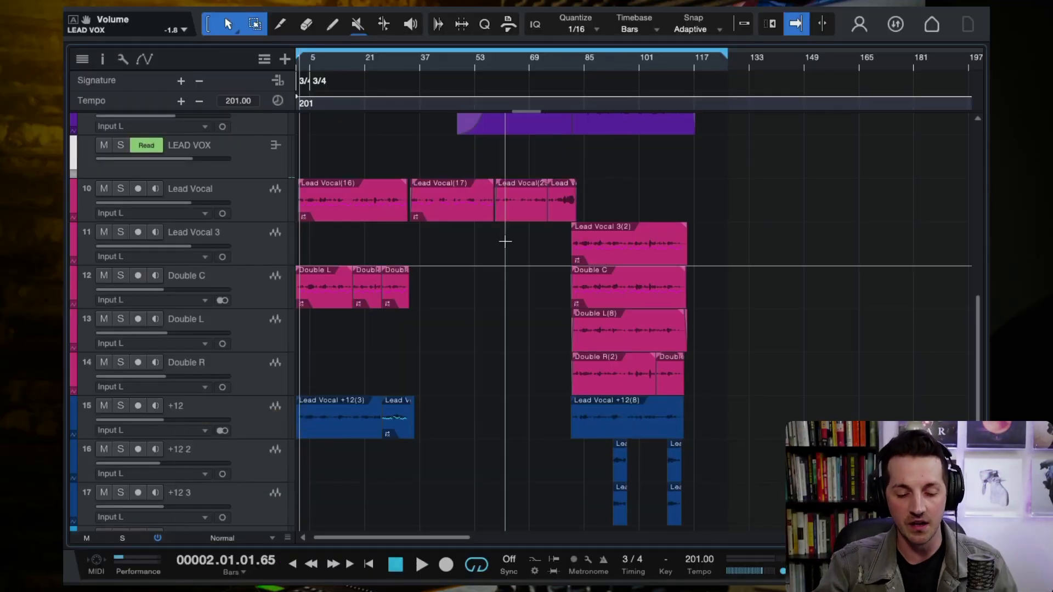
Look over the vocal arrangement and select every vocal track from Lead Vocal through +12 3.
{"action": "scroll", "coordinate": [504, 239], "scroll_direction": "up", "scroll_amount": 5}
{"action": "scroll", "coordinate": [505, 239], "scroll_direction": "down", "scroll_amount": 3}
{"action": "scroll", "coordinate": [530, 354], "scroll_direction": "down", "scroll_amount": 2}
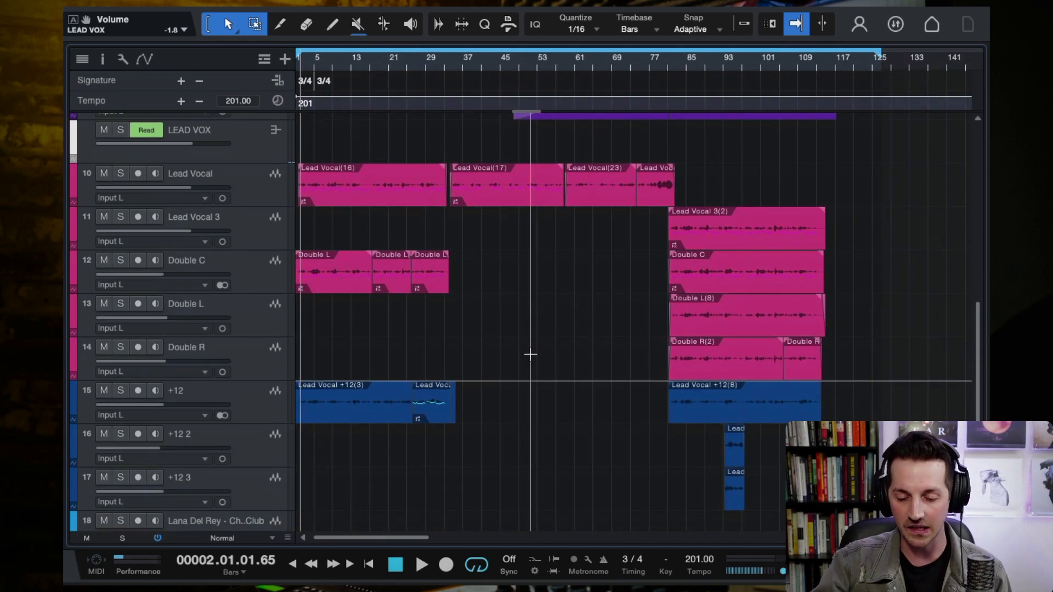
{"action": "scroll", "coordinate": [530, 354], "scroll_direction": "up", "scroll_amount": 3}
{"action": "scroll", "coordinate": [530, 354], "scroll_direction": "down", "scroll_amount": 1}
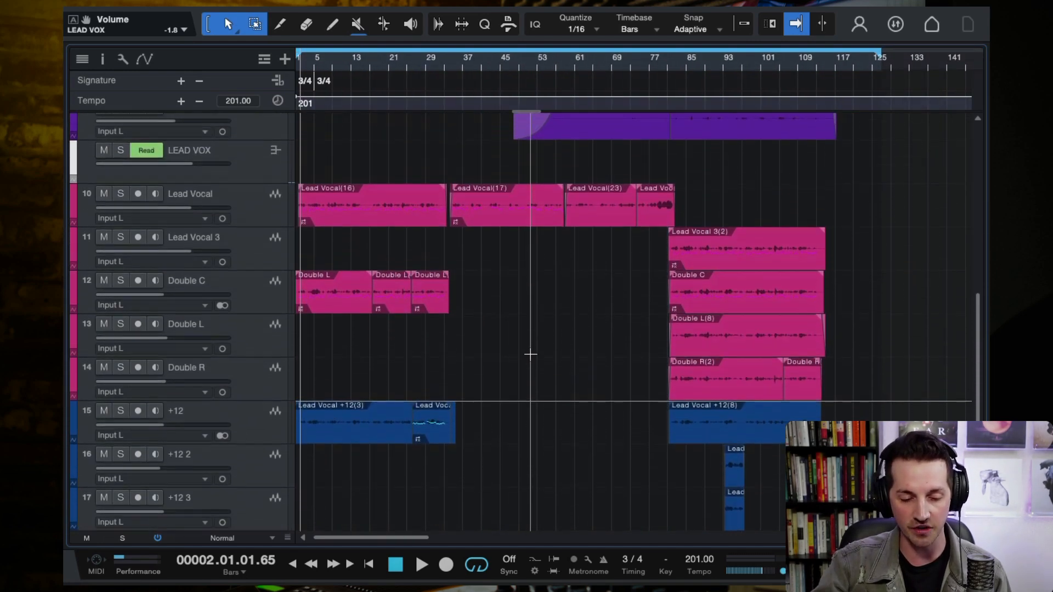
{"action": "left_click", "coordinate": [250, 207]}
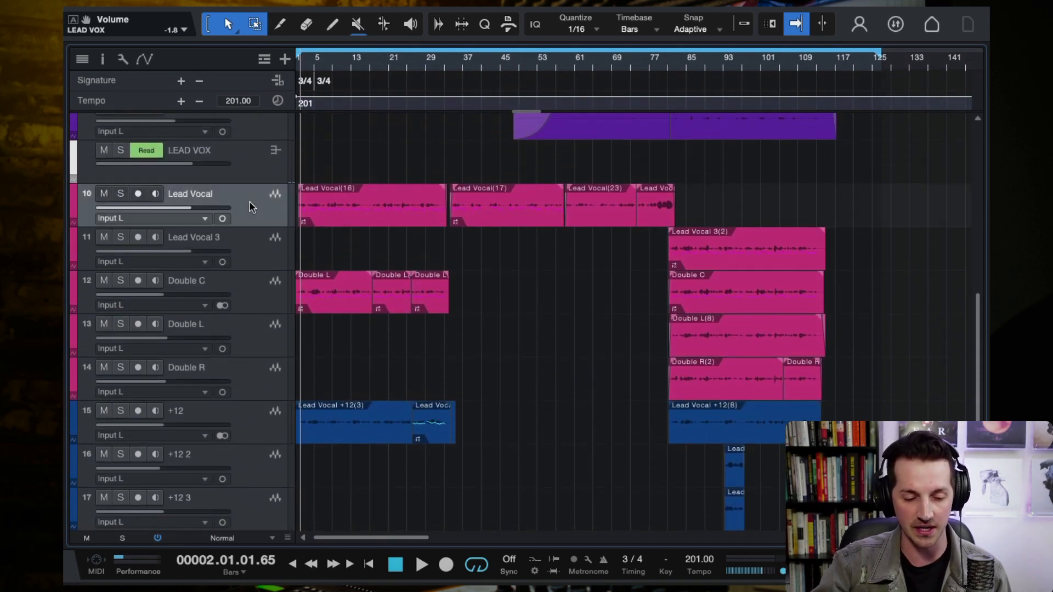
{"action": "left_click", "coordinate": [255, 519], "text": "shift"}
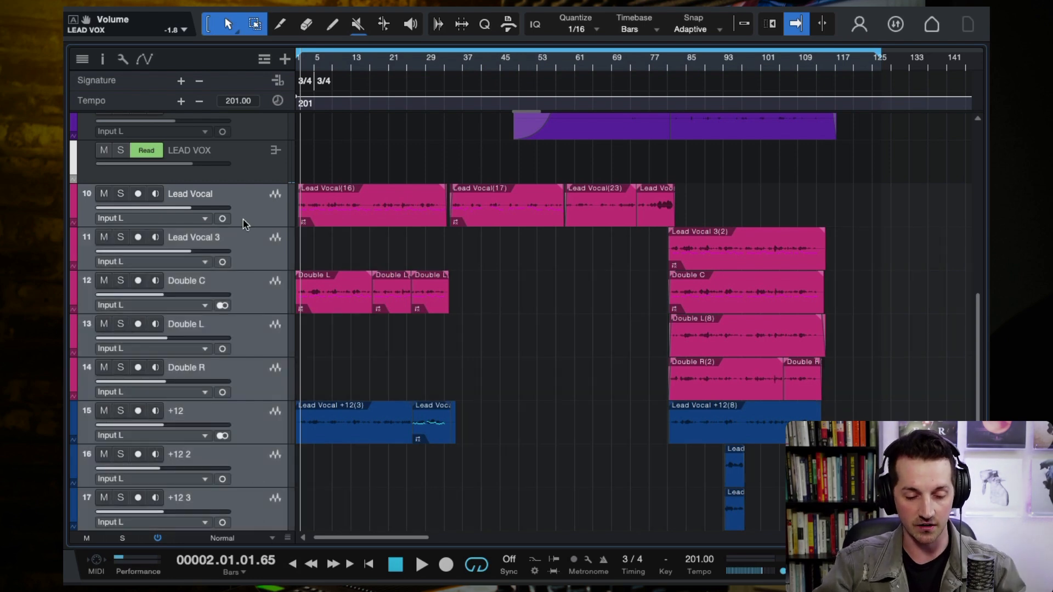
Place the playhead at bar 8 and go through the Lead Vocal 3, Lead Vocal, Double C and +12 tracks individually.
{"action": "left_click", "coordinate": [328, 60]}
{"action": "left_click", "coordinate": [244, 258]}
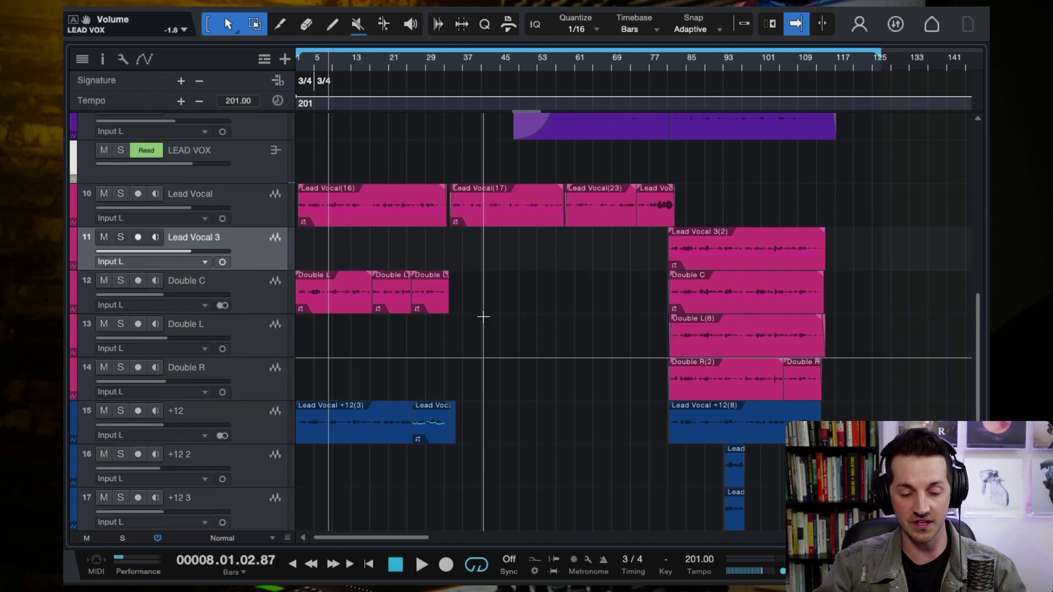
{"action": "left_click", "coordinate": [250, 221]}
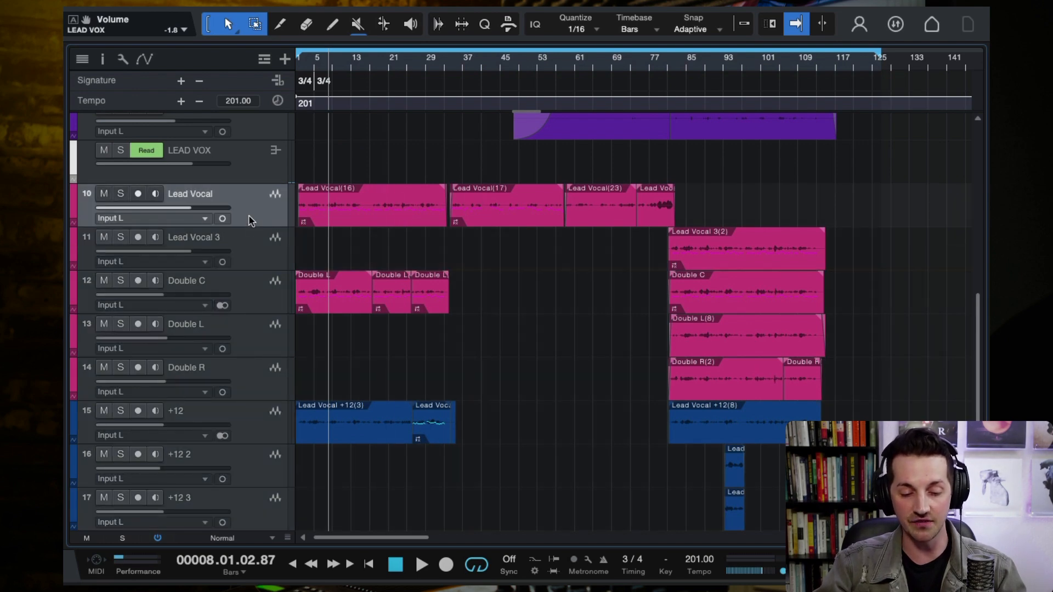
{"action": "left_click", "coordinate": [256, 287]}
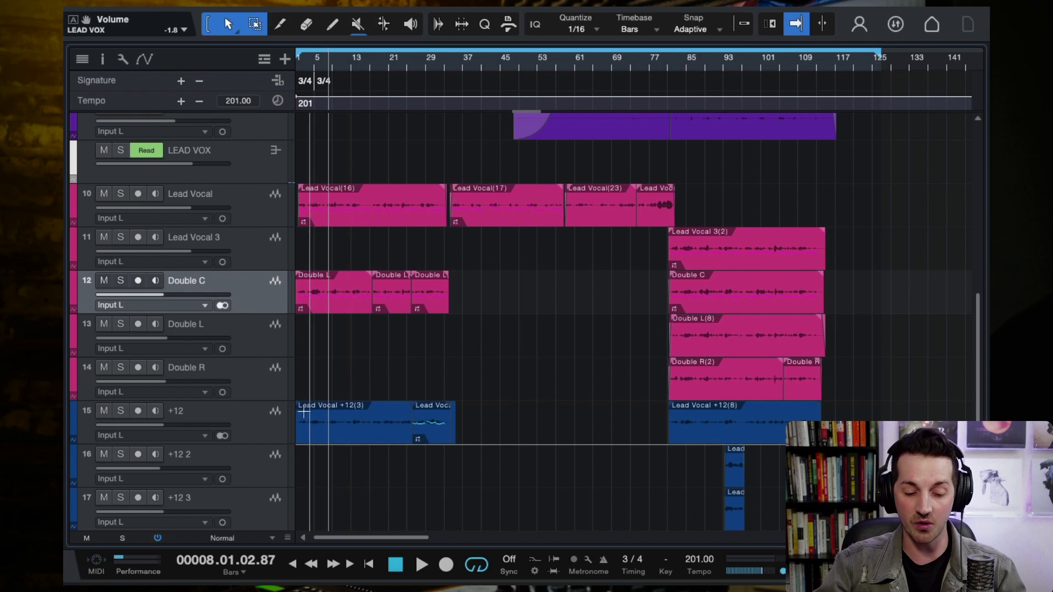
{"action": "left_click", "coordinate": [259, 432]}
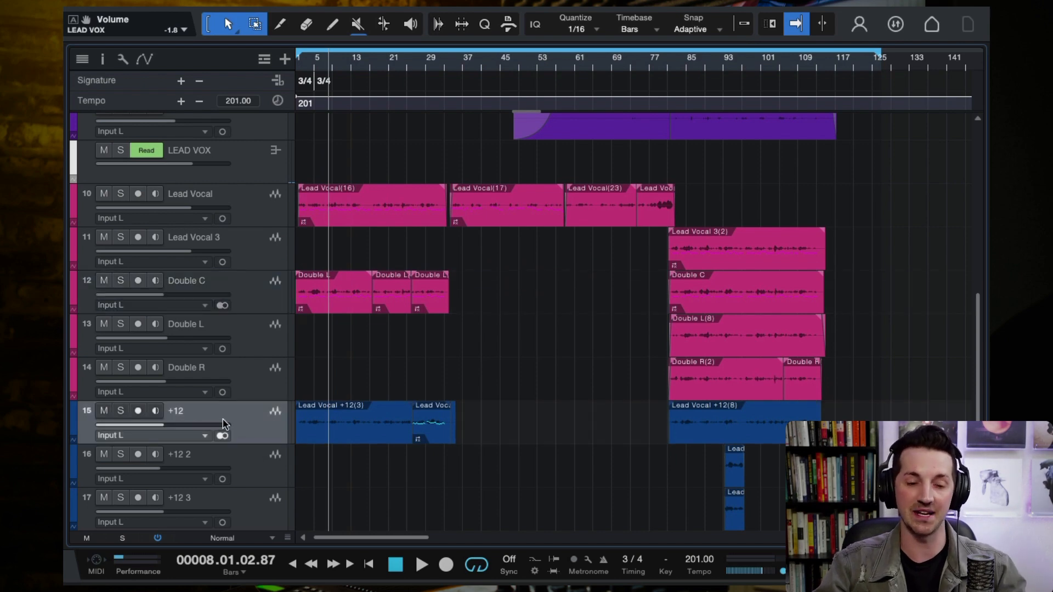
{"action": "left_click", "coordinate": [270, 215]}
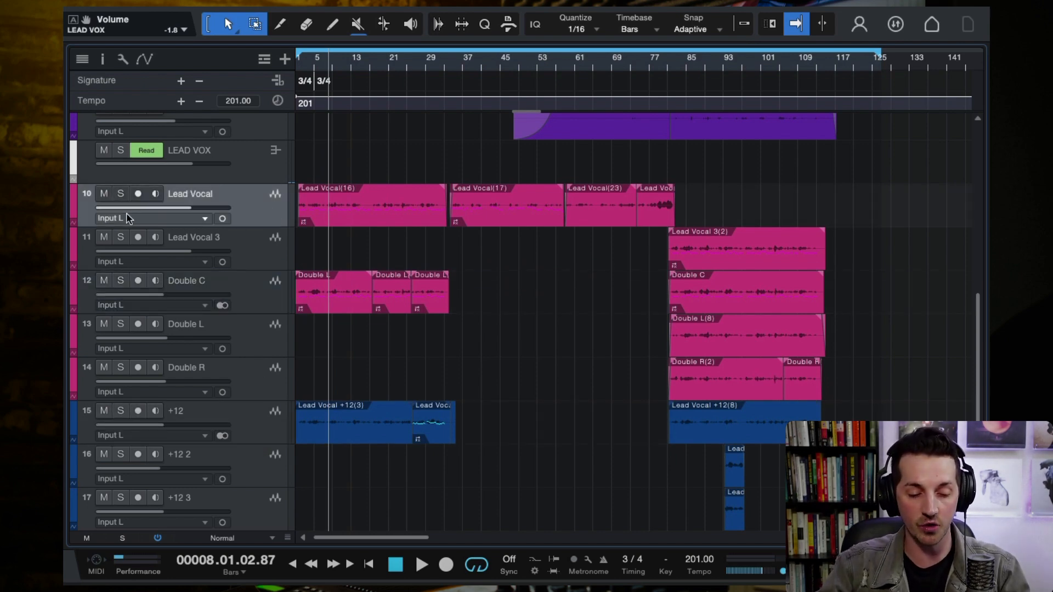
Mute all vocal tracks below Lead Vocal, from Lead Vocal 3 through +12 3, and play Lead Vocal from bar 8.
{"action": "left_click", "coordinate": [105, 237]}
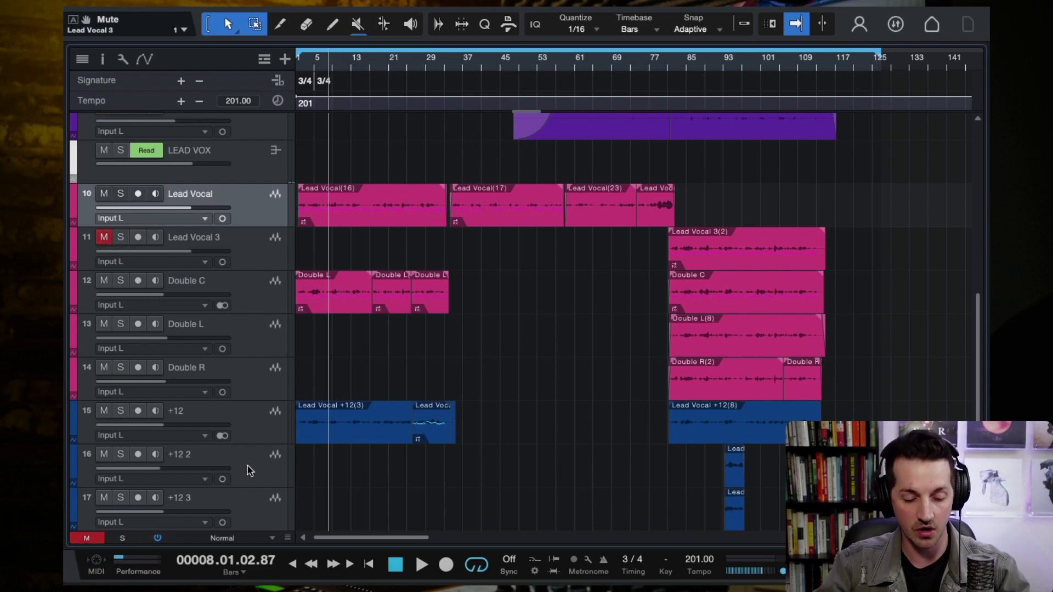
{"action": "left_click", "coordinate": [248, 506], "text": "shift"}
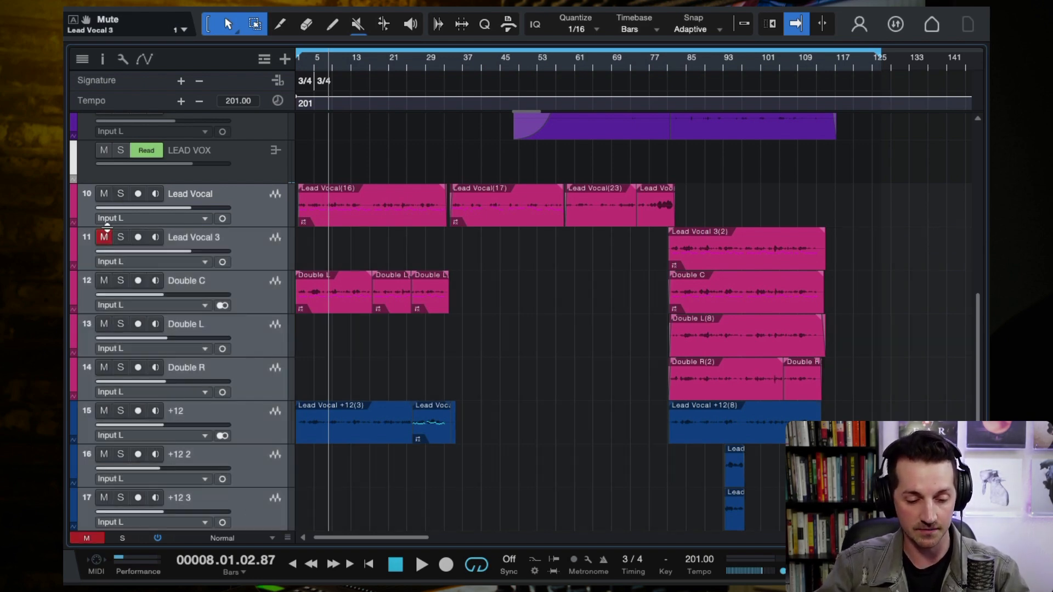
{"action": "left_click", "coordinate": [250, 215]}
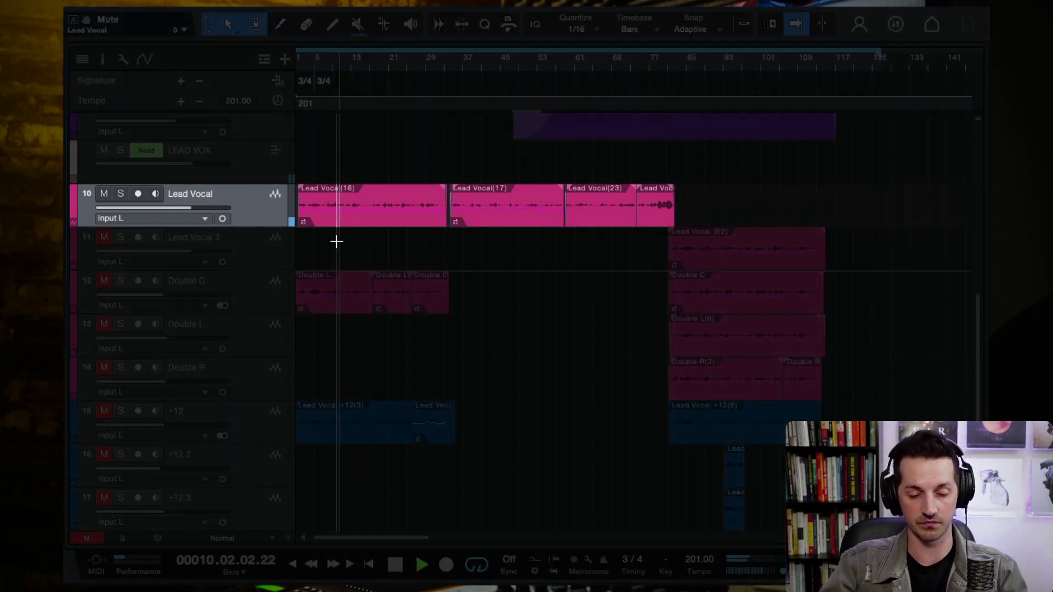
{"action": "scroll", "coordinate": [336, 242], "scroll_direction": "up", "scroll_amount": 2}
{"action": "scroll", "coordinate": [337, 241], "scroll_direction": "left", "scroll_amount": 1}
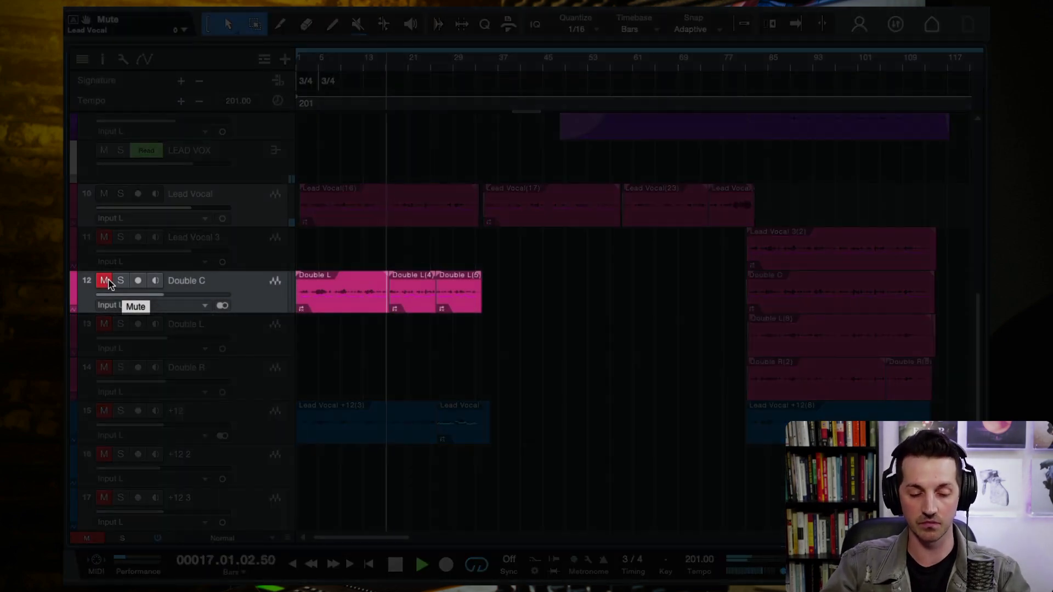
Unmute Double C during playback, raise its volume slightly, and mute it again for comparison.
{"action": "left_click", "coordinate": [108, 283]}
{"action": "left_click", "coordinate": [237, 301]}
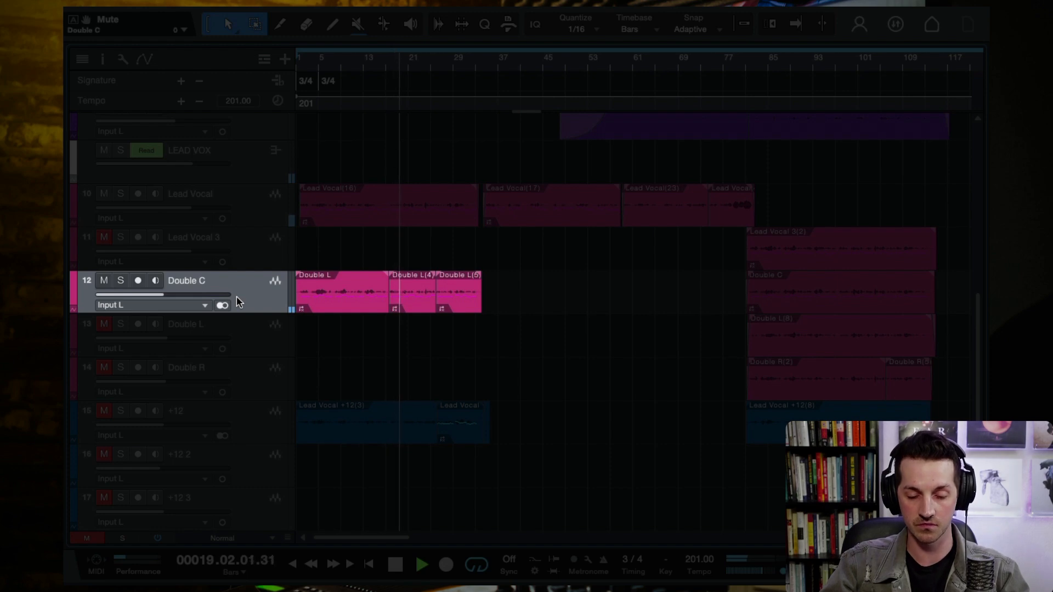
{"action": "mouse_move", "coordinate": [179, 299]}
{"action": "left_mouse_down"}
{"action": "mouse_move", "coordinate": [218, 299]}
{"action": "mouse_move", "coordinate": [183, 299]}
{"action": "left_mouse_up"}
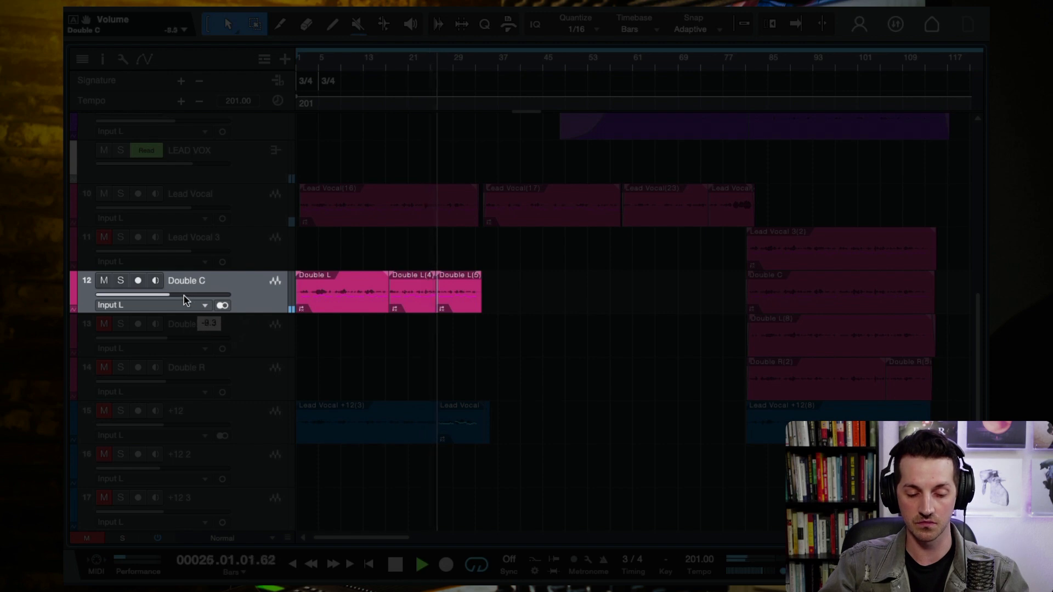
{"action": "left_click", "coordinate": [104, 281]}
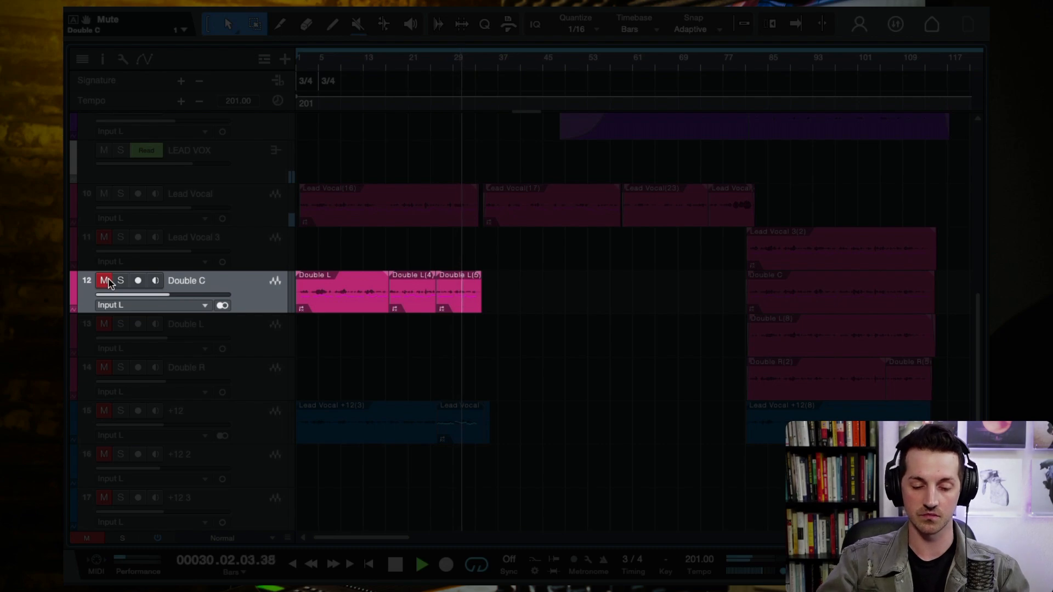
Stop playback, move the playhead back to bar 3, and unmute Double C.
{"action": "key", "text": "space"}
{"action": "left_click", "coordinate": [308, 65]}
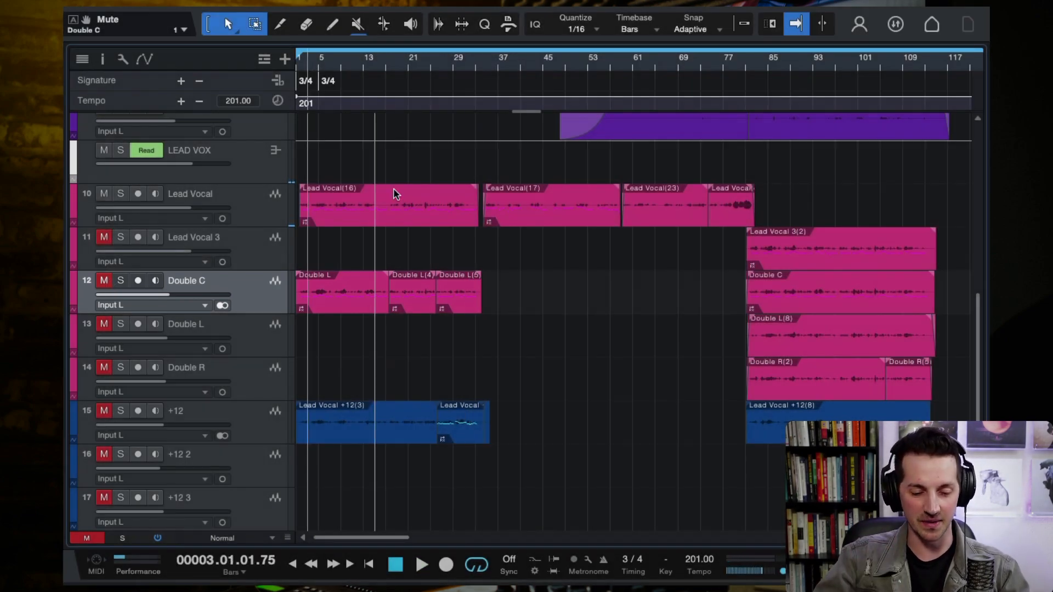
{"action": "left_click", "coordinate": [263, 418]}
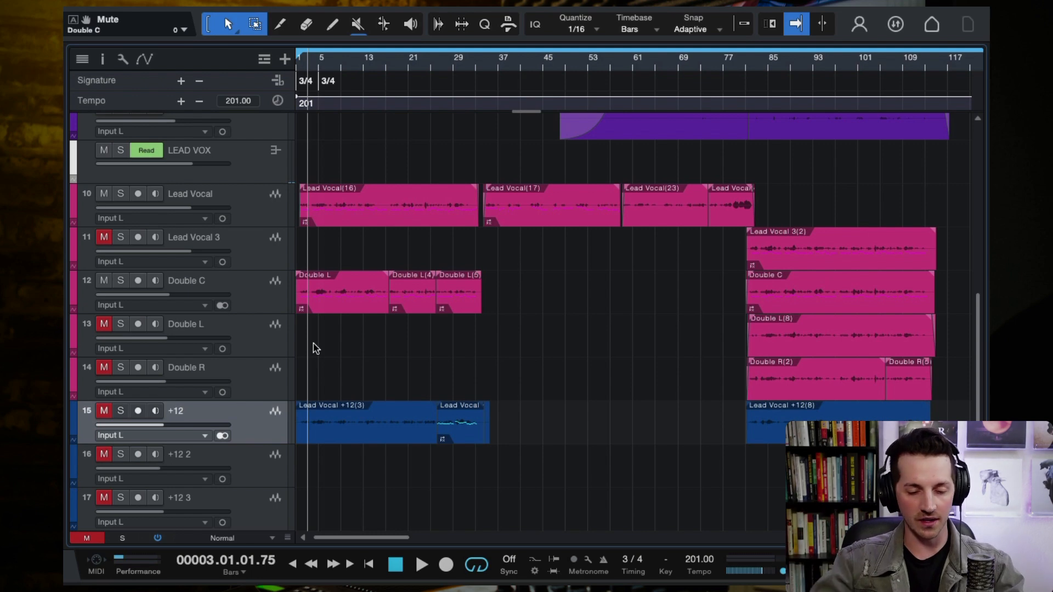
{"action": "left_click", "coordinate": [347, 209]}
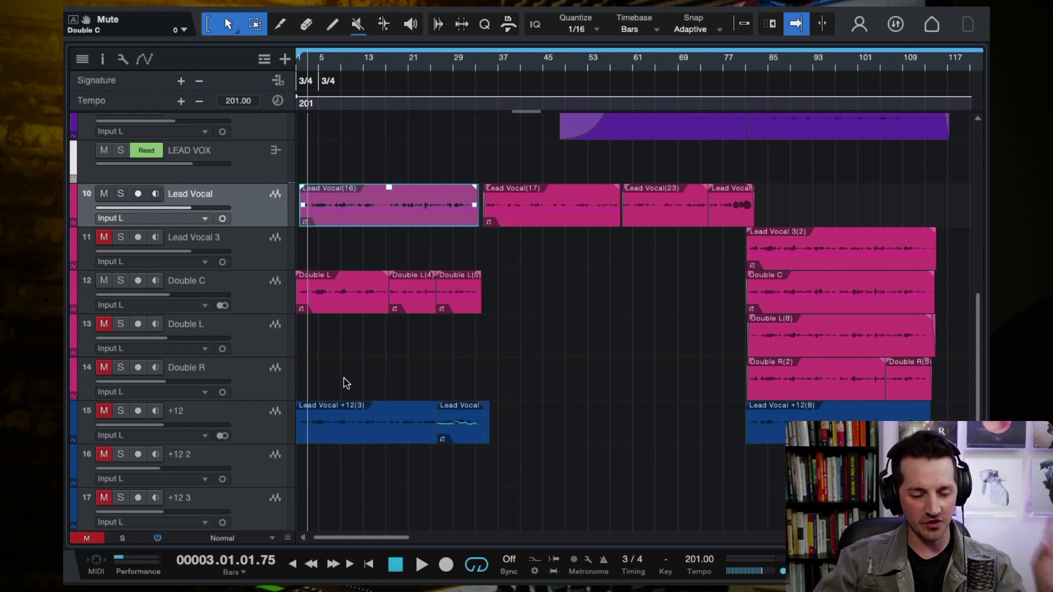
{"action": "left_click", "coordinate": [265, 297]}
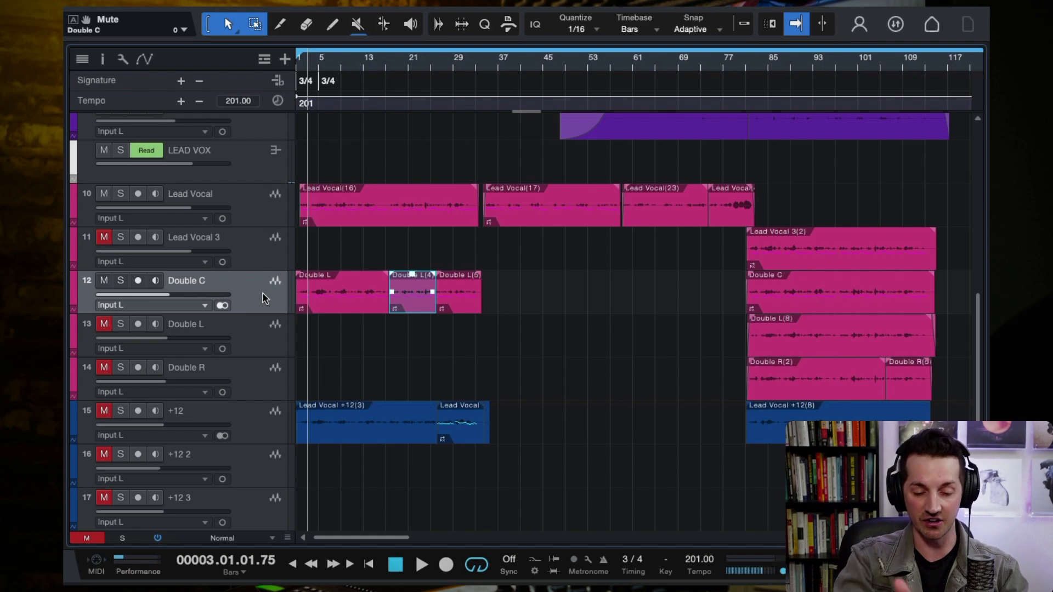
{"action": "left_click", "coordinate": [245, 437]}
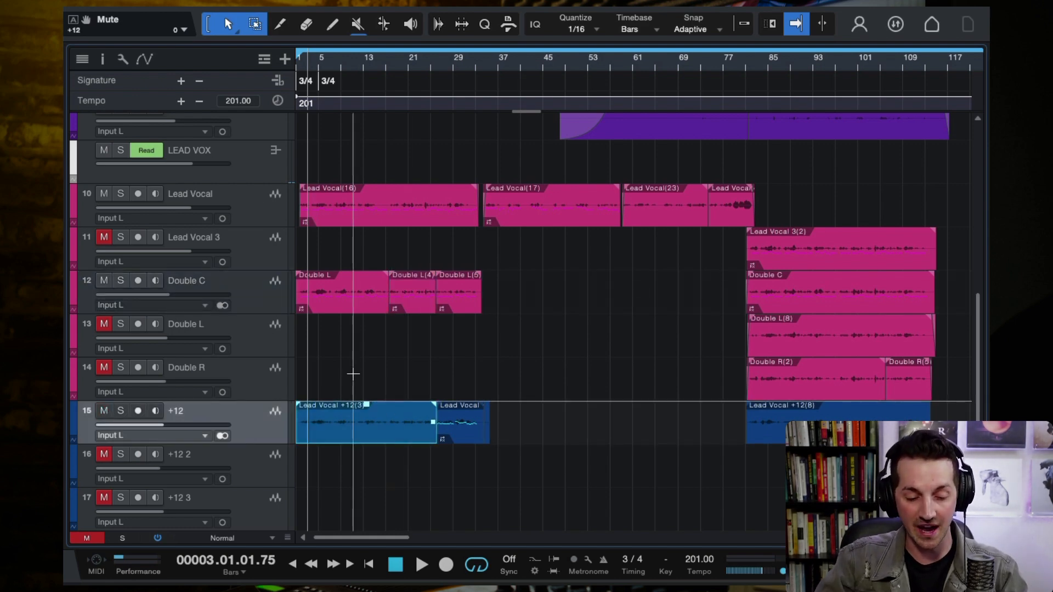
Play from bar 3 with the +12 track unmuted, briefly toggle its solo, and set its volume to -12.2 dB.
{"action": "scroll", "coordinate": [350, 316], "scroll_direction": "up", "scroll_amount": 4}
{"action": "scroll", "coordinate": [349, 316], "scroll_direction": "left", "scroll_amount": 2}
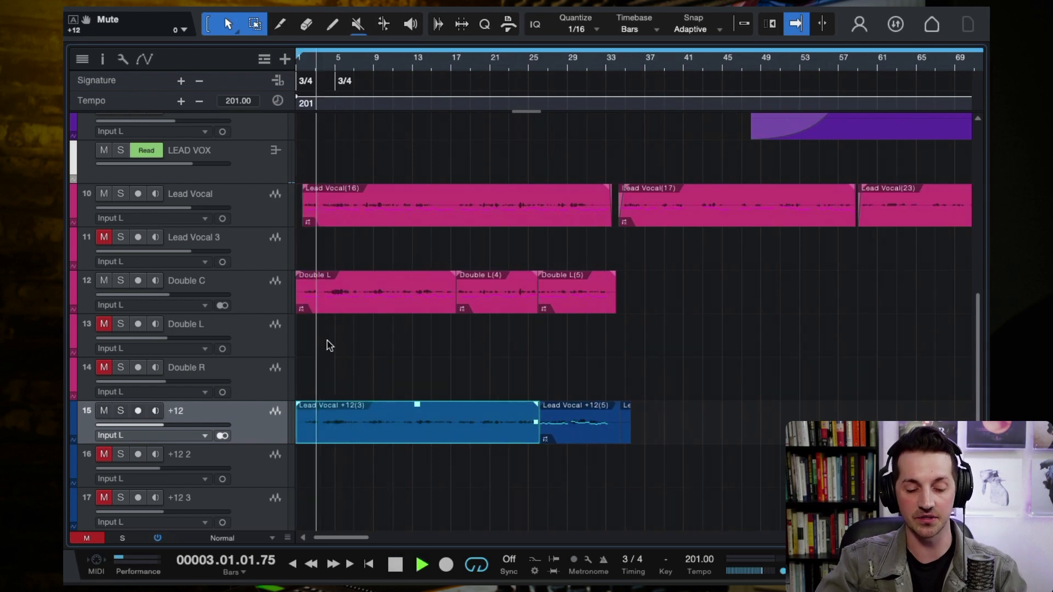
{"action": "key", "text": "space"}
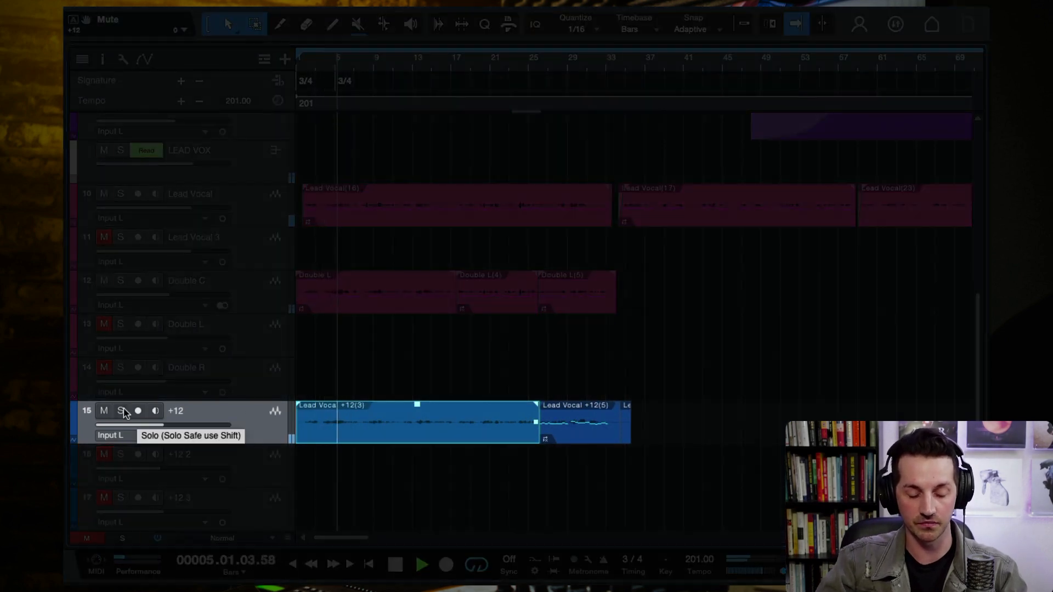
{"action": "left_click", "coordinate": [122, 411]}
{"action": "left_click", "coordinate": [122, 411]}
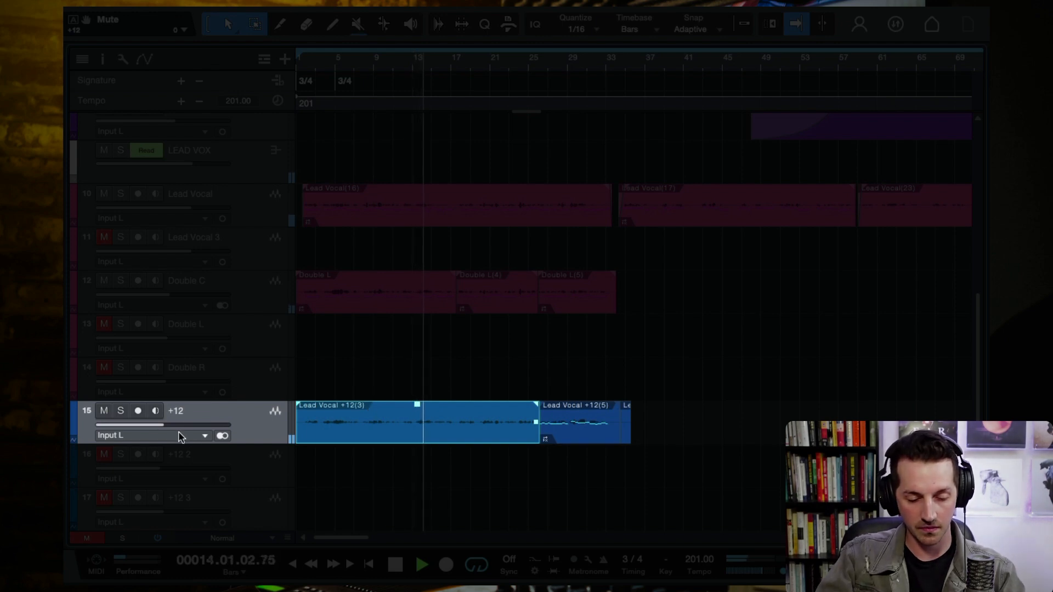
{"action": "mouse_move", "coordinate": [179, 430]}
{"action": "left_mouse_down"}
{"action": "mouse_move", "coordinate": [207, 432]}
{"action": "mouse_move", "coordinate": [176, 432]}
{"action": "left_mouse_up"}
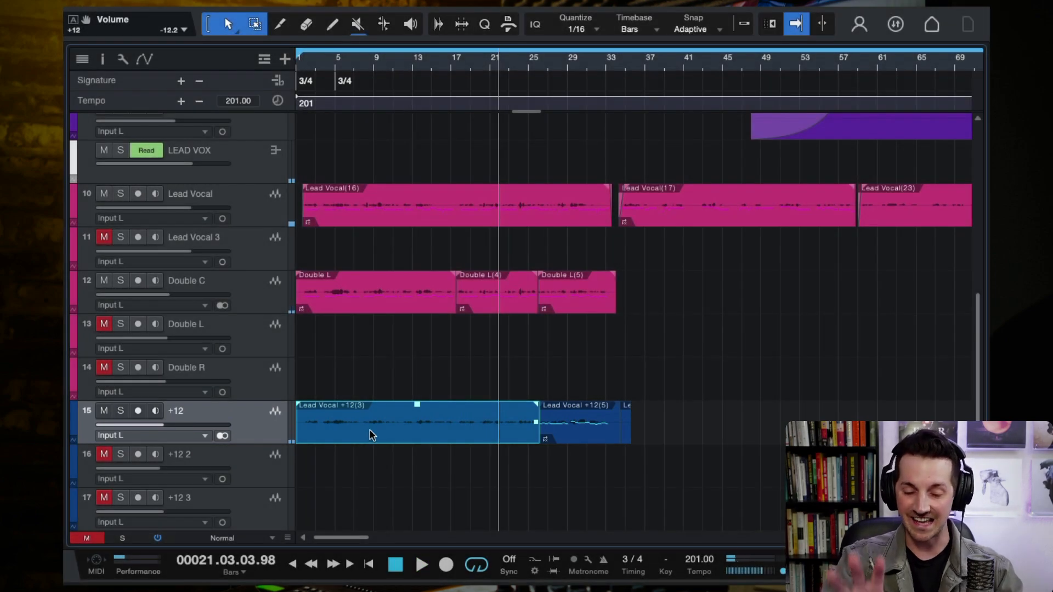
Play the song from about bar 31 to listen to the transition into the Lead Vocal(17) section.
{"action": "key", "text": "w"}
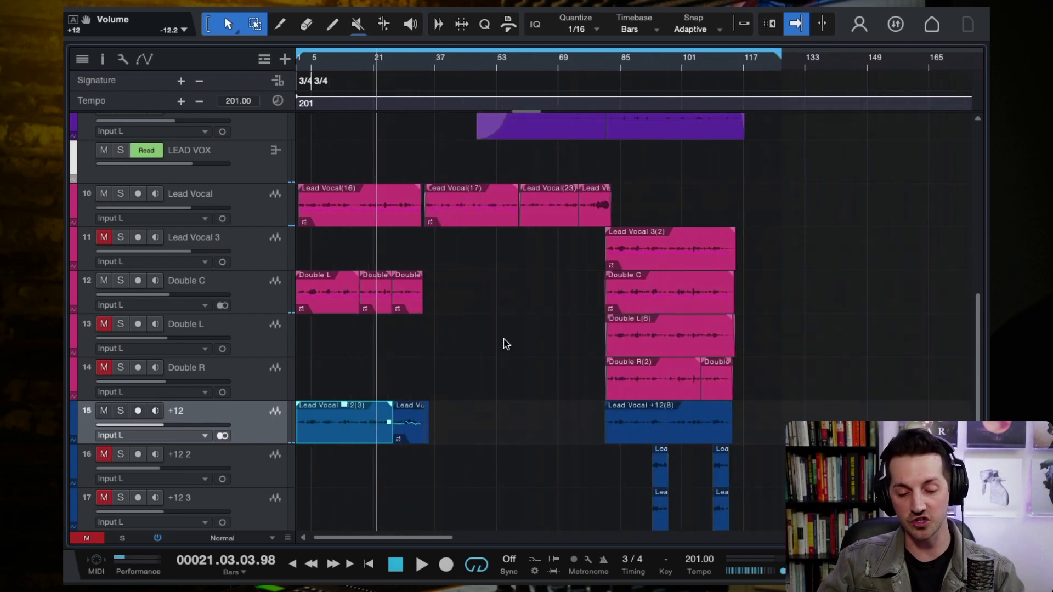
{"action": "key", "text": "e"}
{"action": "left_click", "coordinate": [449, 61]}
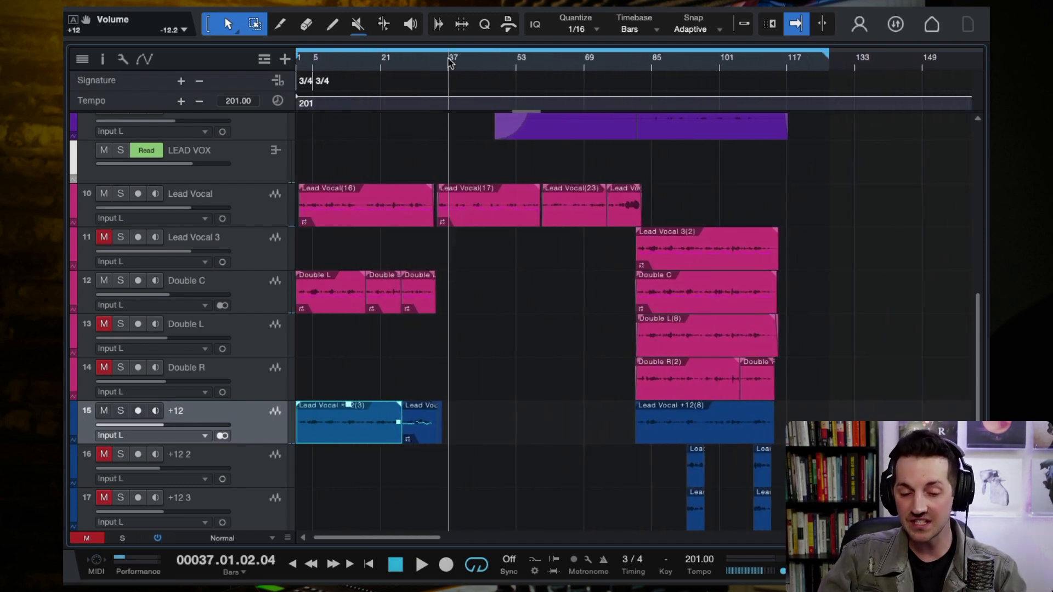
{"action": "left_click", "coordinate": [424, 65]}
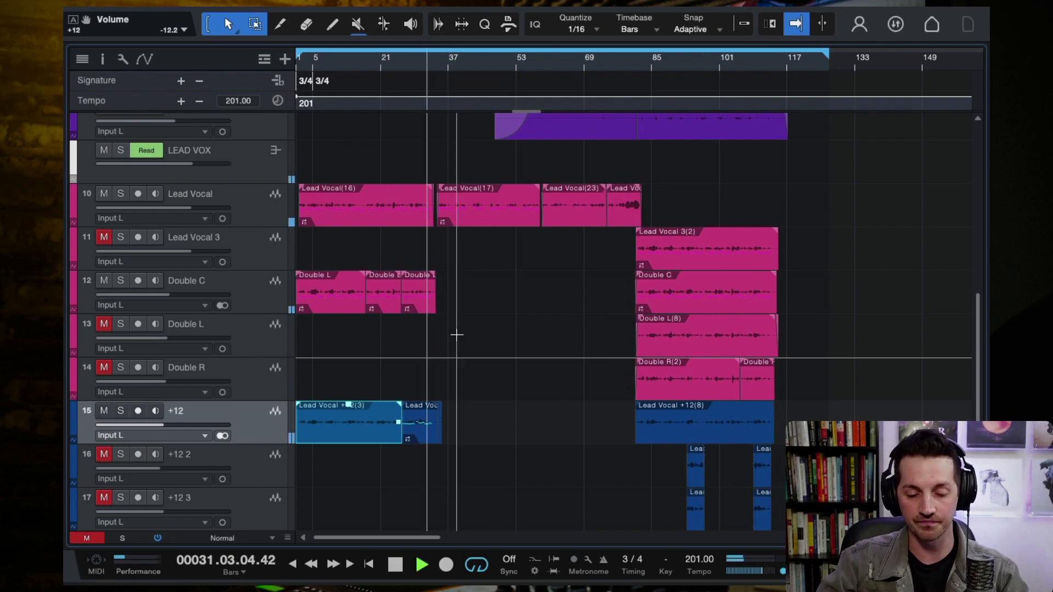
{"action": "scroll", "coordinate": [457, 335], "scroll_direction": "up", "scroll_amount": 5}
{"action": "scroll", "coordinate": [456, 335], "scroll_direction": "left", "scroll_amount": 1}
{"action": "scroll", "coordinate": [456, 335], "scroll_direction": "down", "scroll_amount": 1}
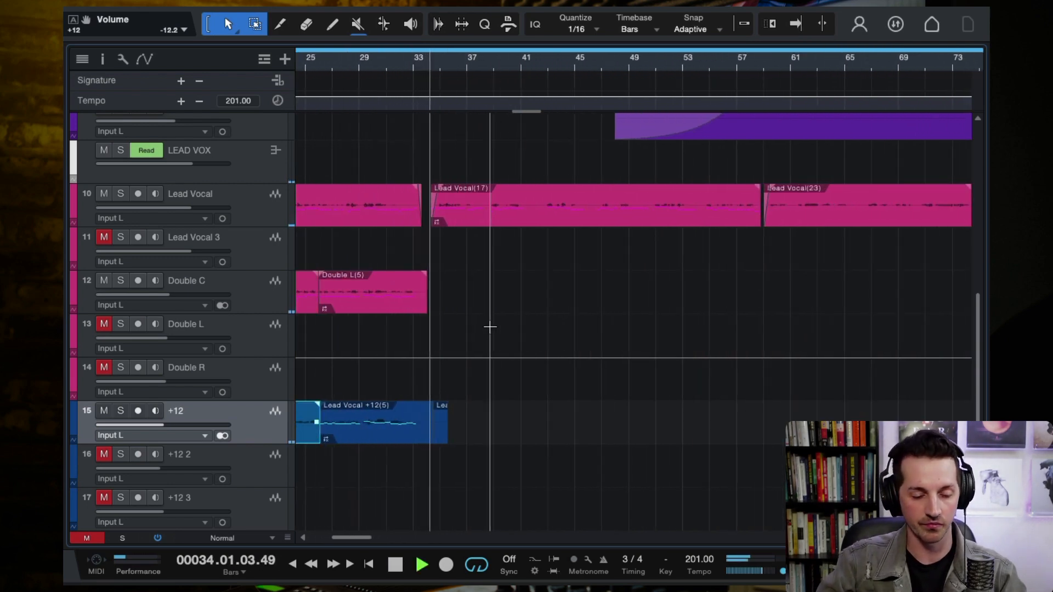
{"action": "scroll", "coordinate": [489, 324], "scroll_direction": "down", "scroll_amount": 2}
Unmute Lead Vocal 3, Double L, Double R, +12 2 and +12 3, and stop playback.
{"action": "left_click", "coordinate": [104, 237]}
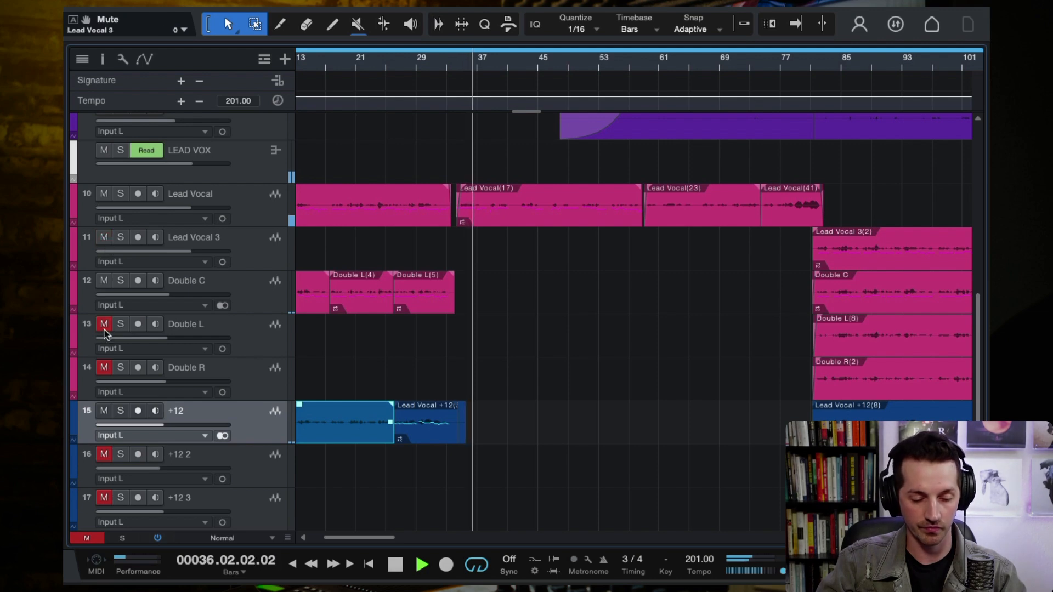
{"action": "left_click", "coordinate": [104, 323]}
{"action": "left_click", "coordinate": [104, 367]}
{"action": "left_click", "coordinate": [104, 454]}
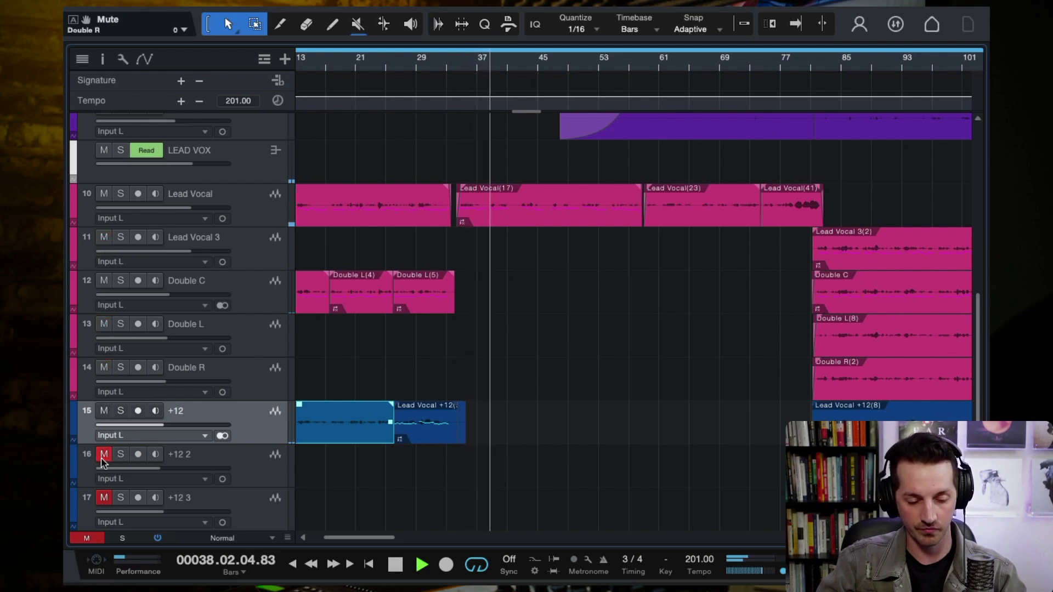
{"action": "left_click", "coordinate": [105, 498]}
{"action": "scroll", "coordinate": [609, 403], "scroll_direction": "right", "scroll_amount": 1}
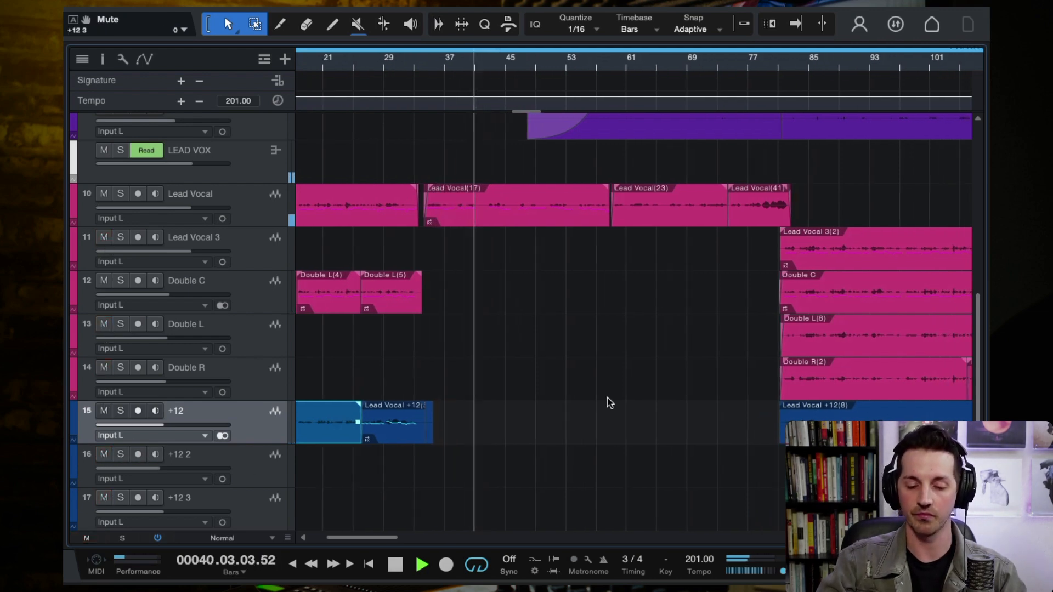
{"action": "key", "text": "space"}
Move the playhead to bar 78, just before the stacked vocals of the last section begin.
{"action": "scroll", "coordinate": [610, 403], "scroll_direction": "right", "scroll_amount": 5}
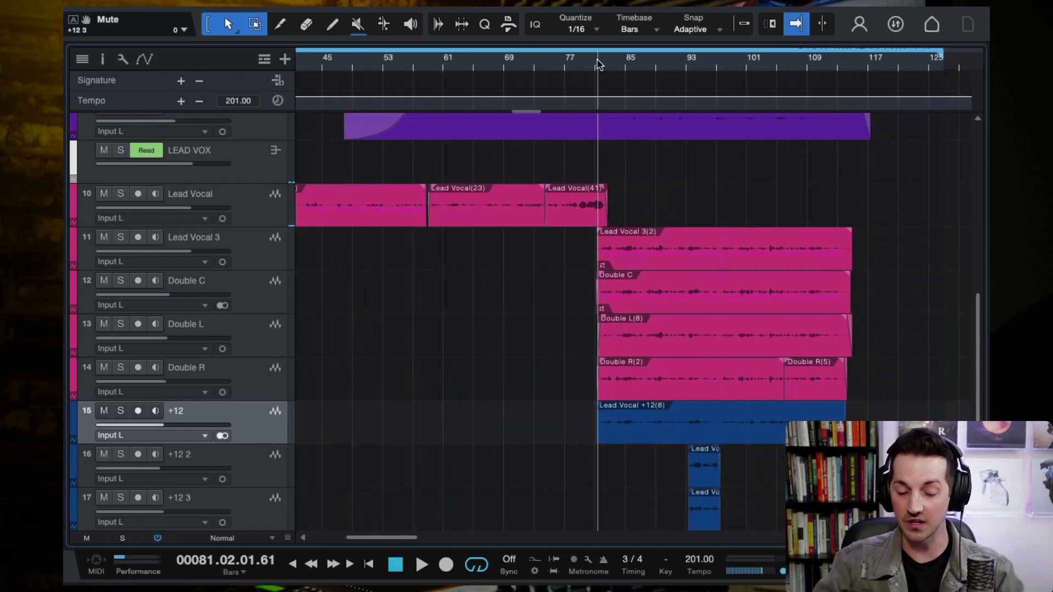
{"action": "left_click", "coordinate": [598, 65]}
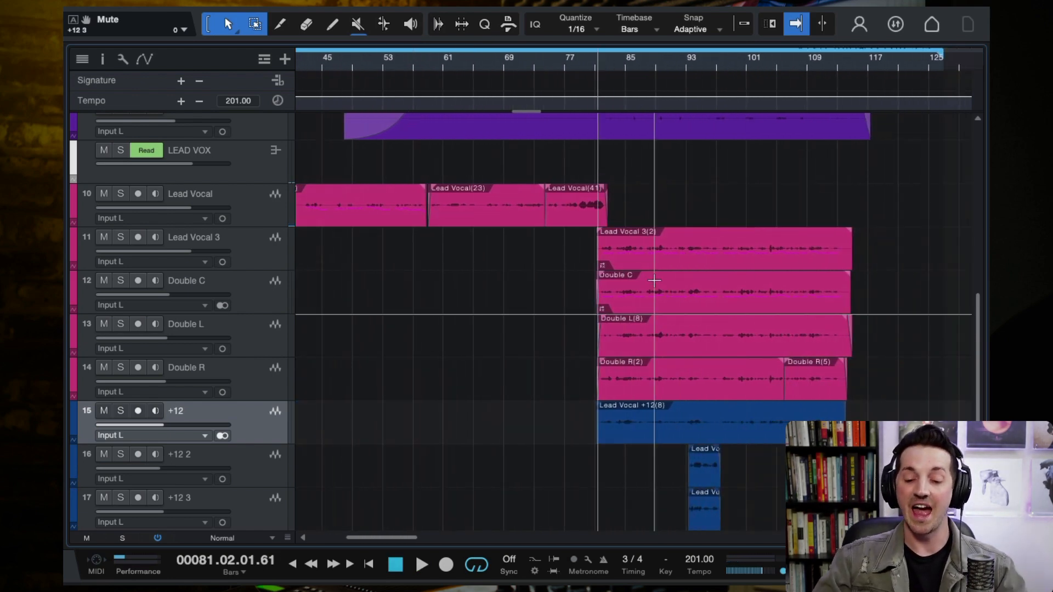
{"action": "left_click", "coordinate": [578, 62]}
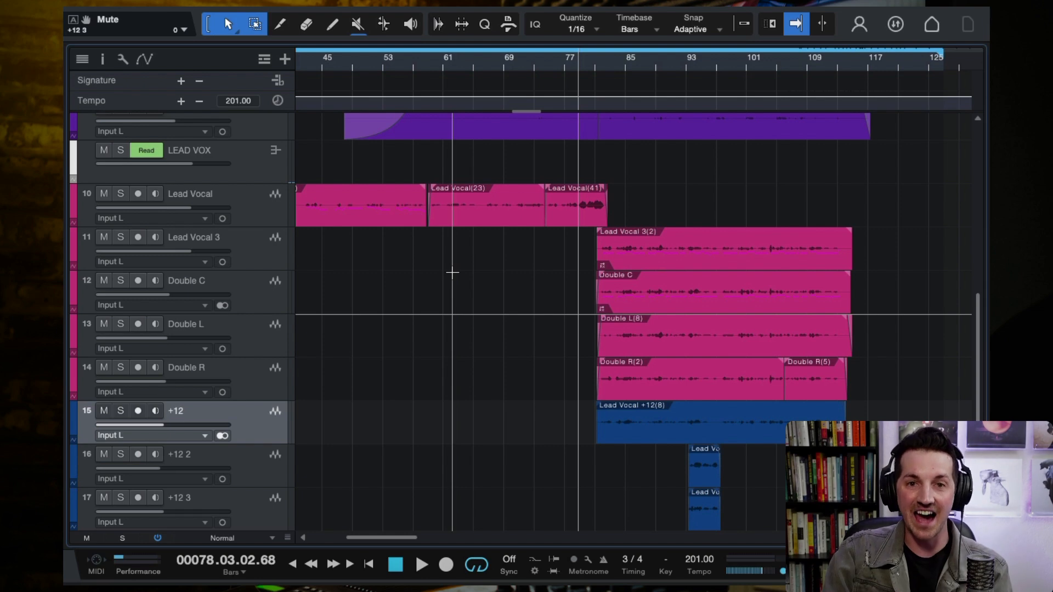
Play the song from about bar 74 into the stacked last section, solo Lead Vocal 3, and stop playback around bar 93.
{"action": "left_click", "coordinate": [546, 66]}
{"action": "key", "text": "space"}
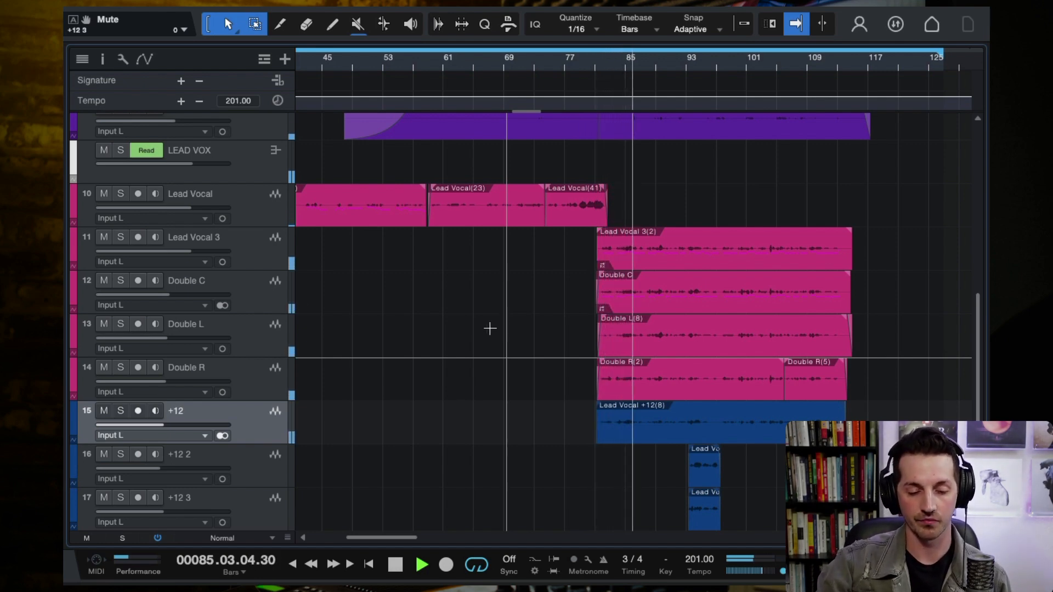
{"action": "left_click", "coordinate": [249, 254]}
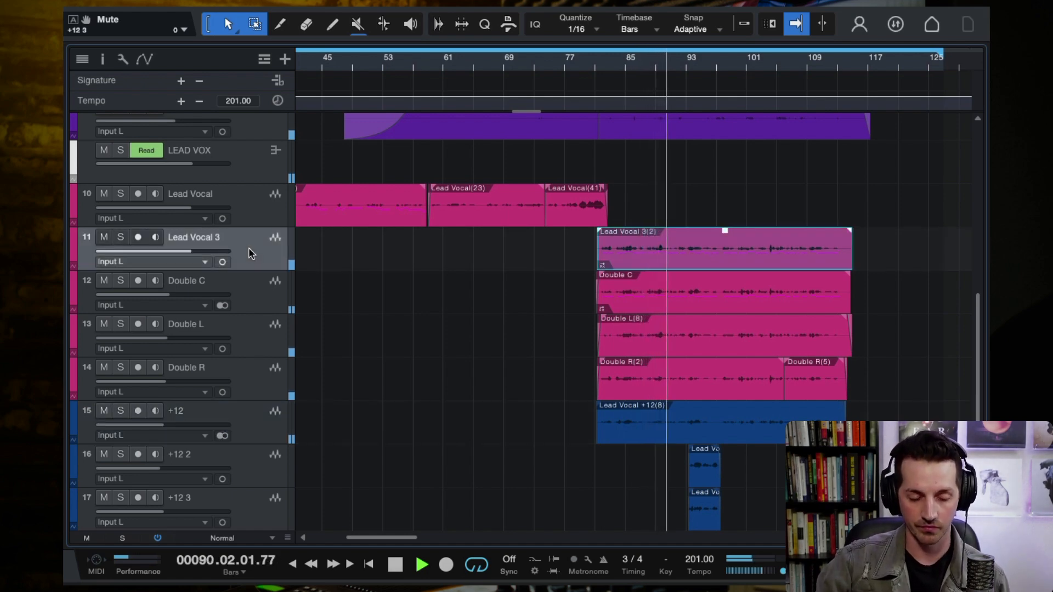
{"action": "left_click", "coordinate": [122, 237]}
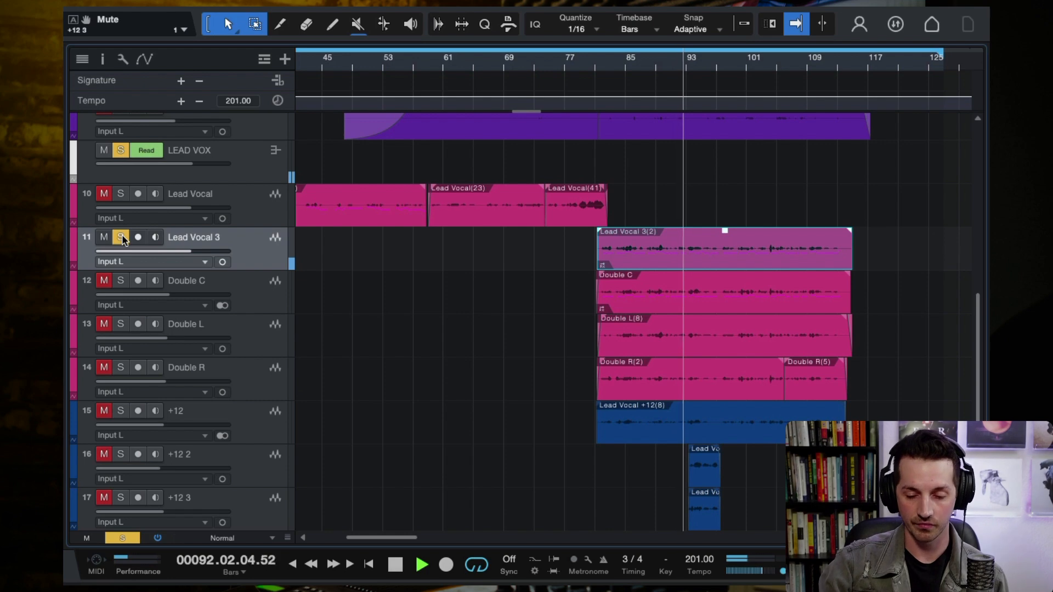
{"action": "key", "text": "space"}
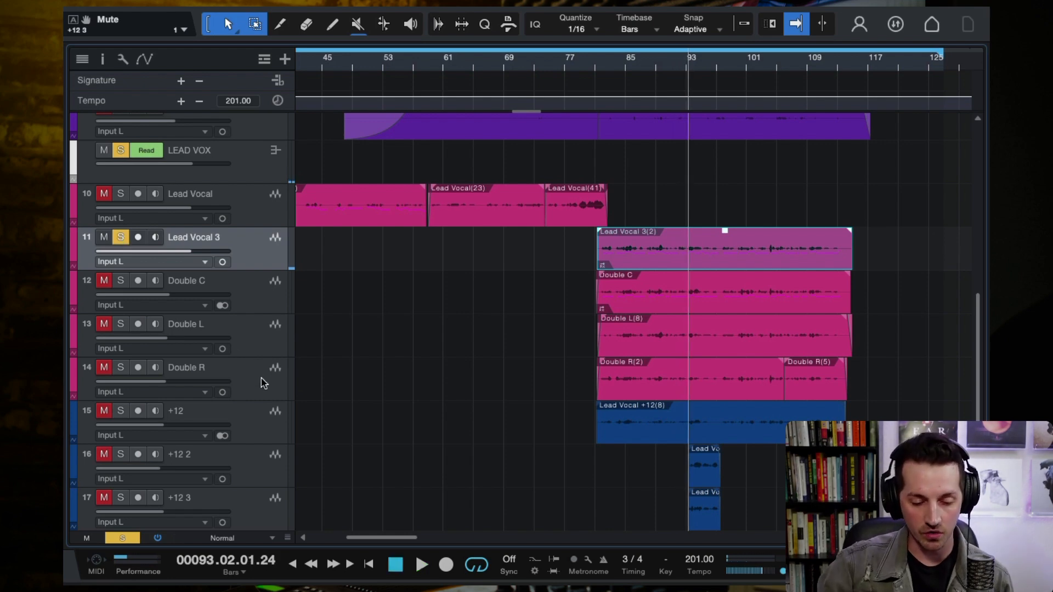
Add Double C to the soloed Lead Vocal 3 and play the two tracks together for a few bars.
{"action": "left_click", "coordinate": [246, 294]}
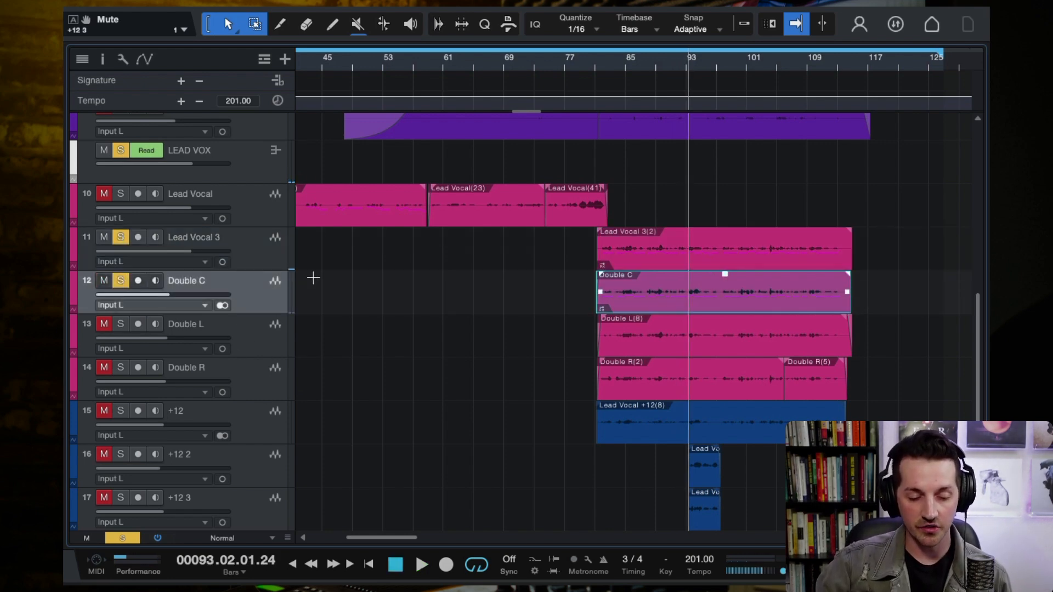
{"action": "key", "text": "space"}
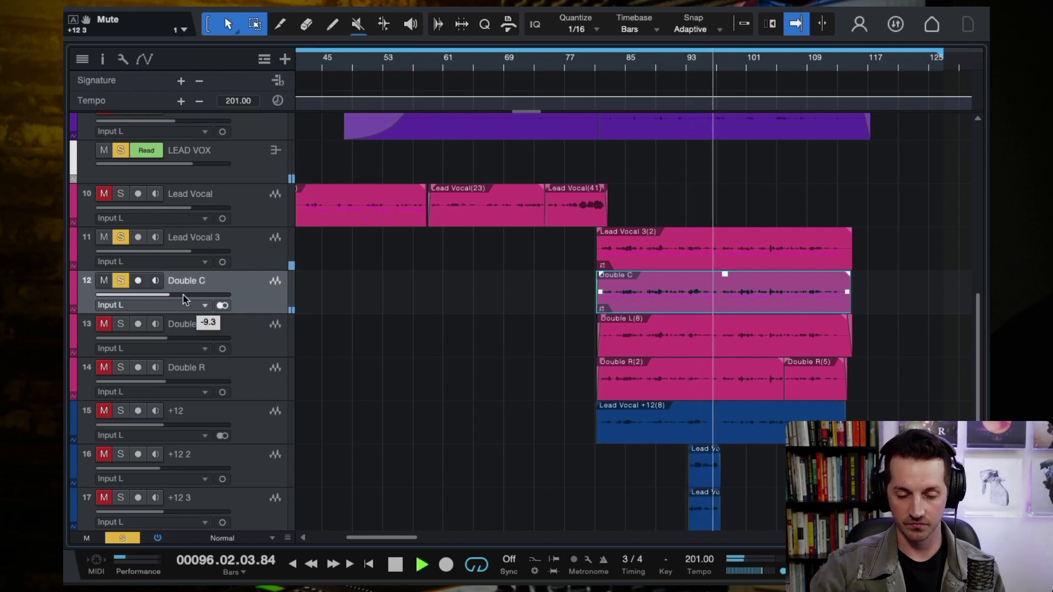
{"action": "key", "text": "space"}
{"action": "scroll", "coordinate": [856, 290], "scroll_direction": "left", "scroll_amount": 10}
{"action": "scroll", "coordinate": [396, 273], "scroll_direction": "right", "scroll_amount": 6}
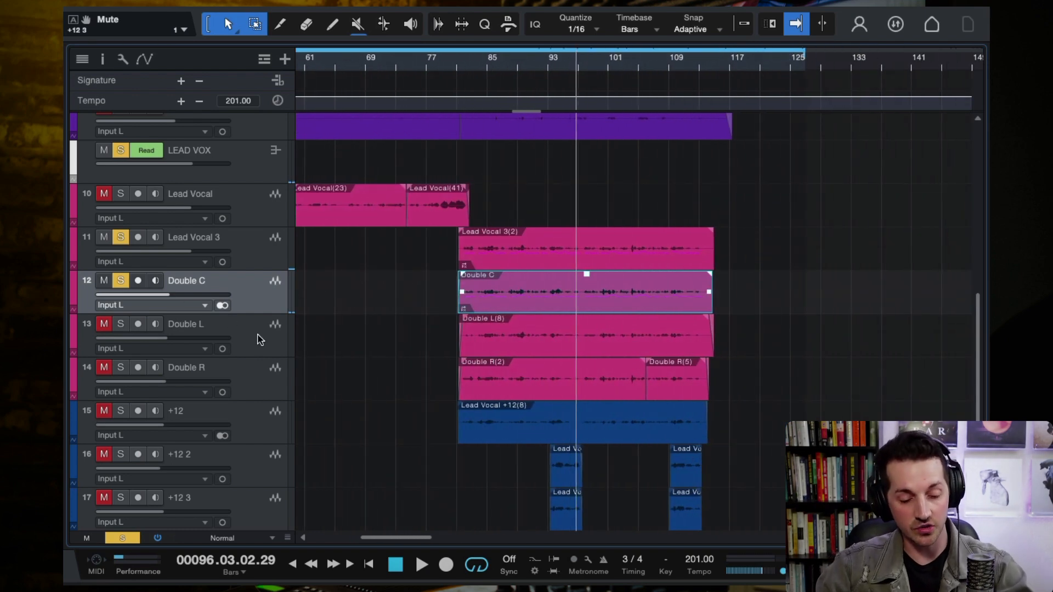
Add Double L to the soloed vocals, check its mixer channel during playback, and briefly try a higher volume for it.
{"action": "left_click", "coordinate": [146, 332]}
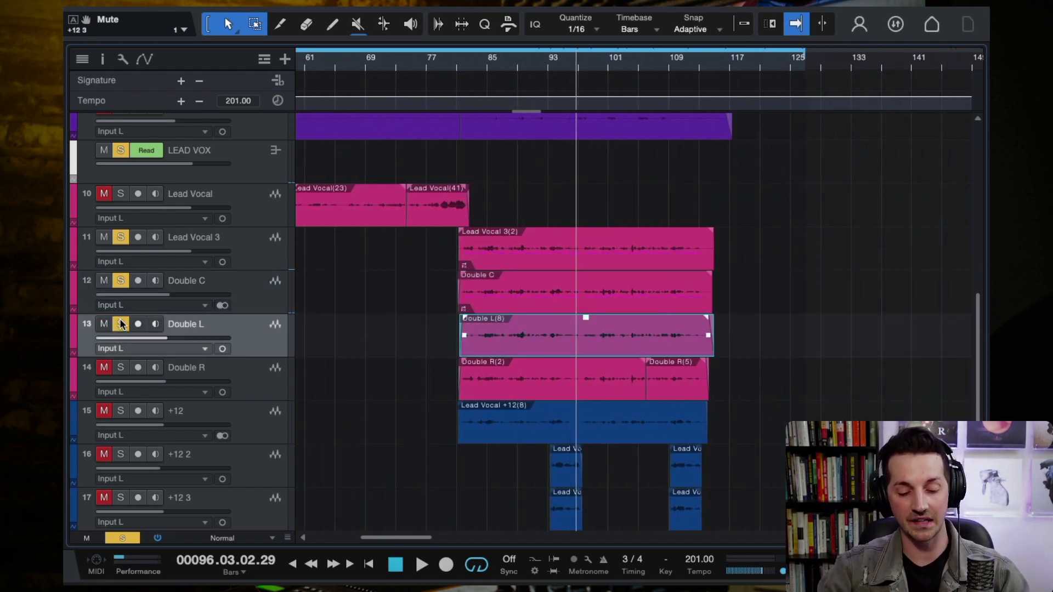
{"action": "key", "text": "space"}
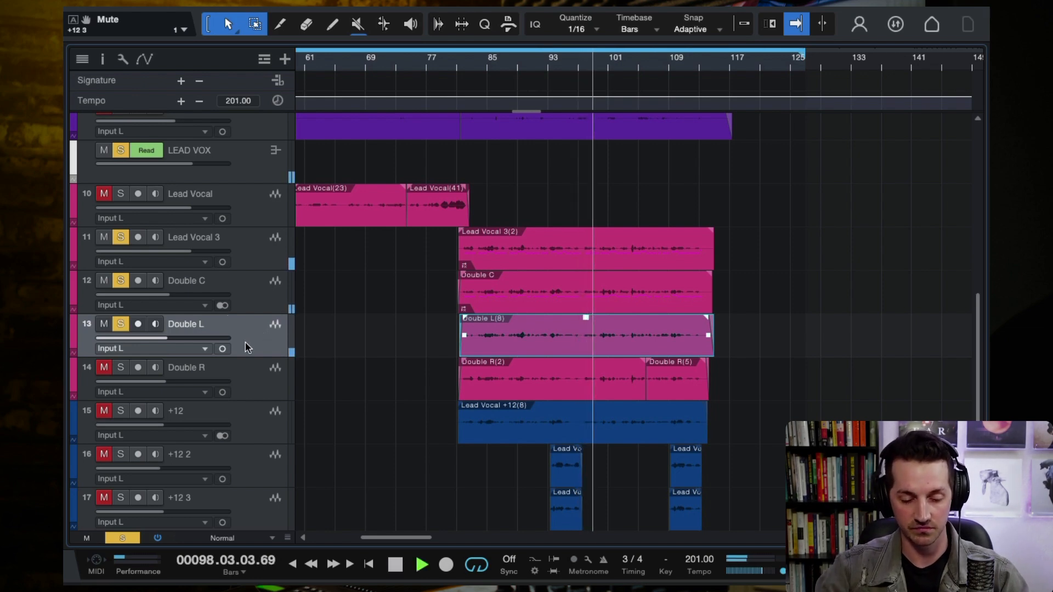
{"action": "key", "text": "F3"}
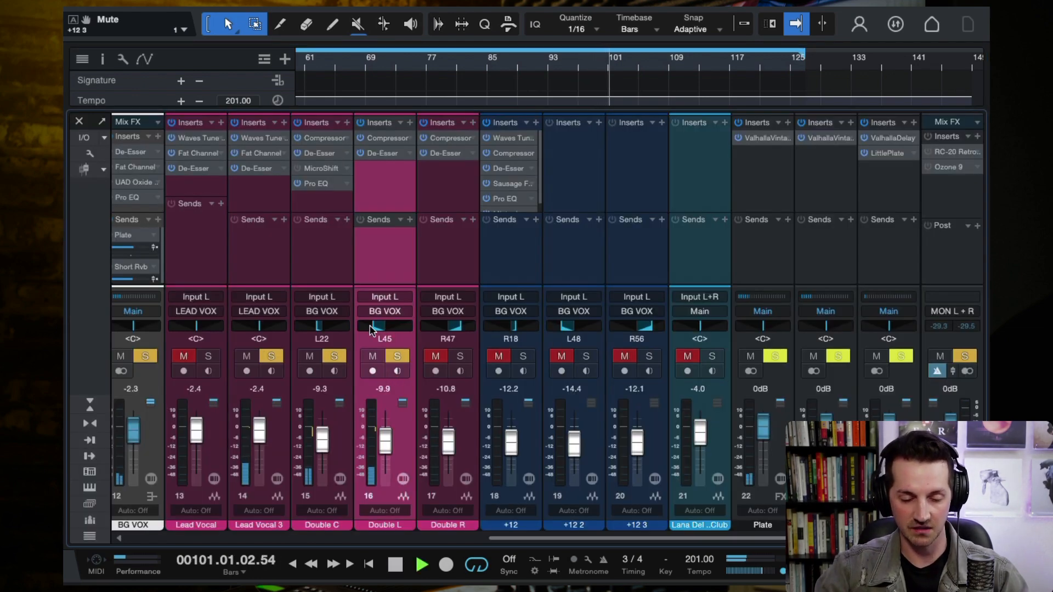
{"action": "left_click", "coordinate": [80, 121]}
{"action": "left_click_drag", "start_coordinate": [170, 341], "coordinate": [214, 346]}
{"action": "key", "text": "super+z"}
Add Double R to the soloed vocals, briefly raise its volume during playback, then stop and undo the volume change.
{"action": "left_click", "coordinate": [121, 365]}
{"action": "left_click", "coordinate": [250, 384]}
{"action": "left_click_drag", "start_coordinate": [164, 381], "coordinate": [218, 384]}
{"action": "key", "text": "space"}
{"action": "key", "text": "ctrl+z"}
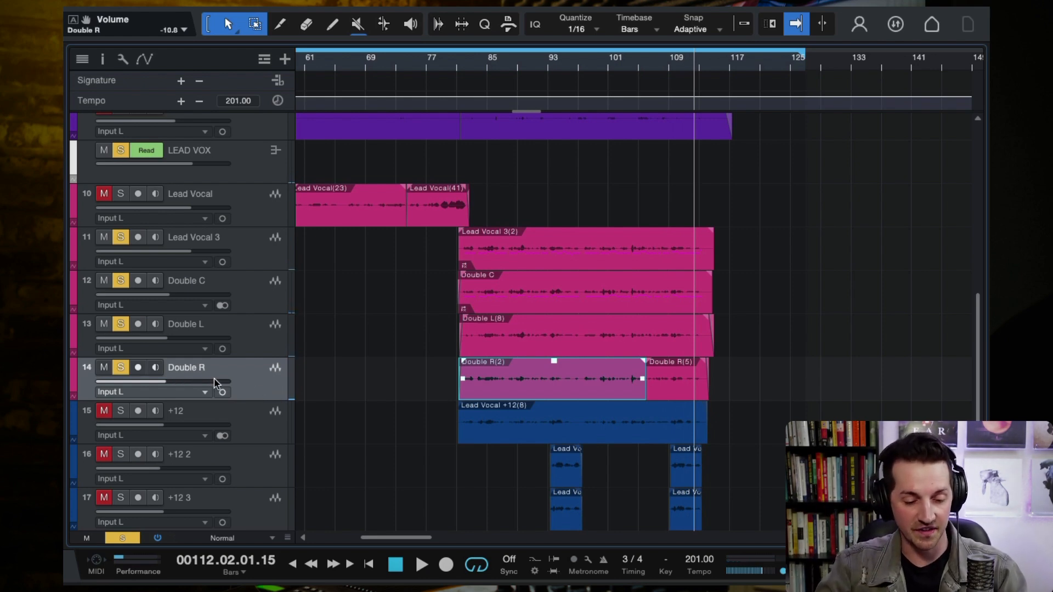
Solo the +12 track as well and compare its opening events with the Lead Vocal +12(8) event in the last section.
{"action": "scroll", "coordinate": [258, 412], "scroll_direction": "down", "scroll_amount": 2}
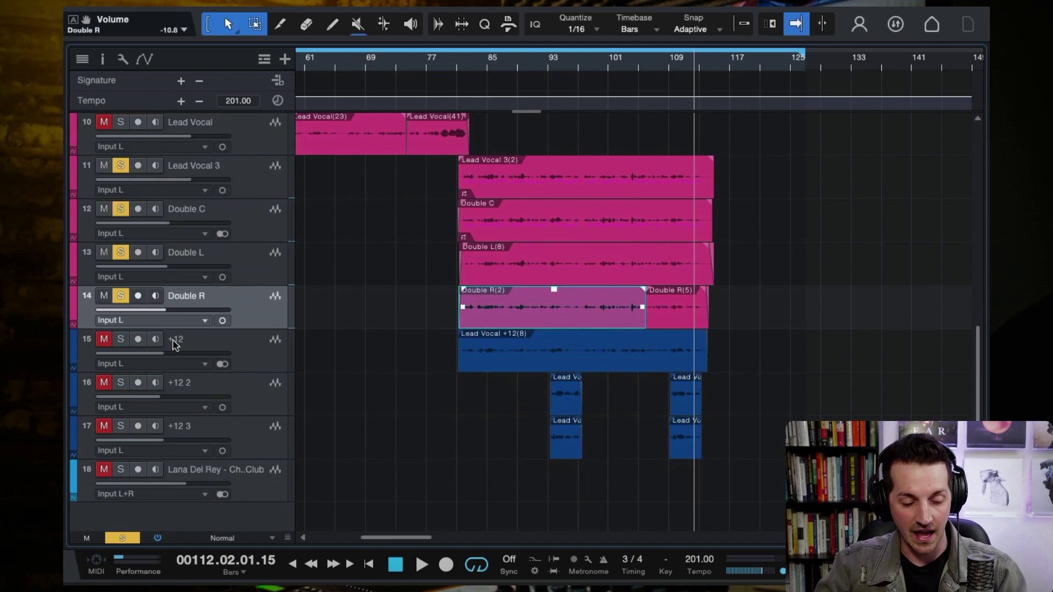
{"action": "left_click", "coordinate": [120, 339]}
{"action": "left_click", "coordinate": [465, 68]}
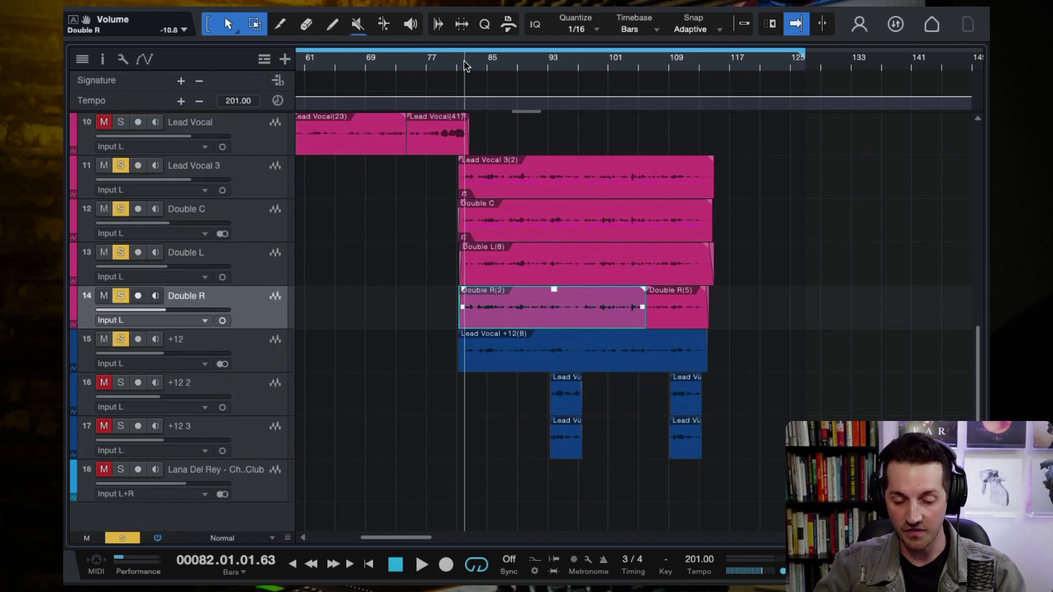
{"action": "scroll", "coordinate": [529, 289], "scroll_direction": "left", "scroll_amount": 5}
{"action": "left_click", "coordinate": [417, 341]}
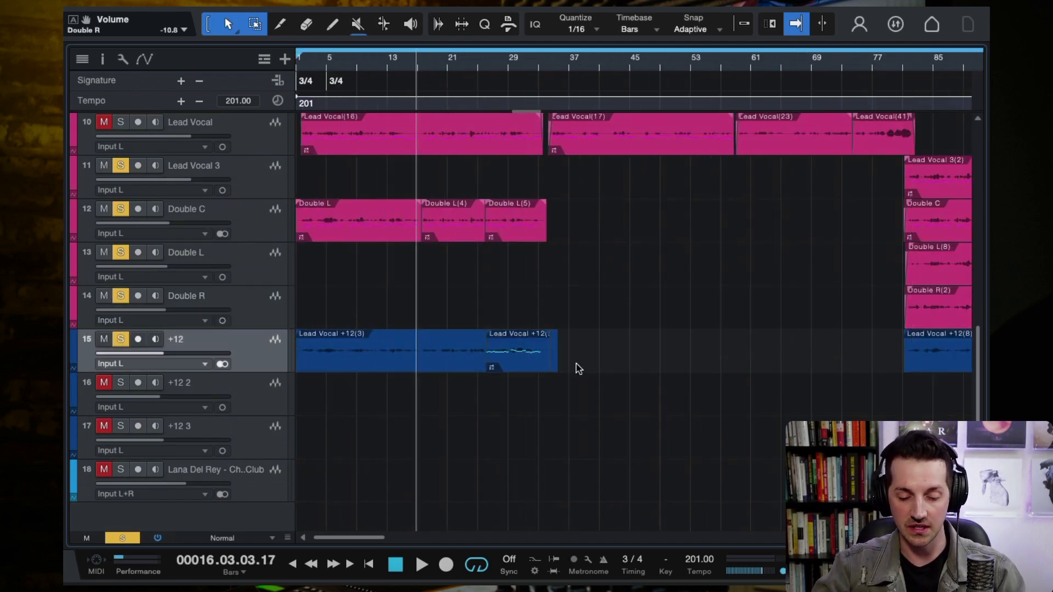
{"action": "scroll", "coordinate": [575, 367], "scroll_direction": "right", "scroll_amount": 10}
{"action": "left_click", "coordinate": [613, 363]}
{"action": "scroll", "coordinate": [613, 363], "scroll_direction": "right", "scroll_amount": 1}
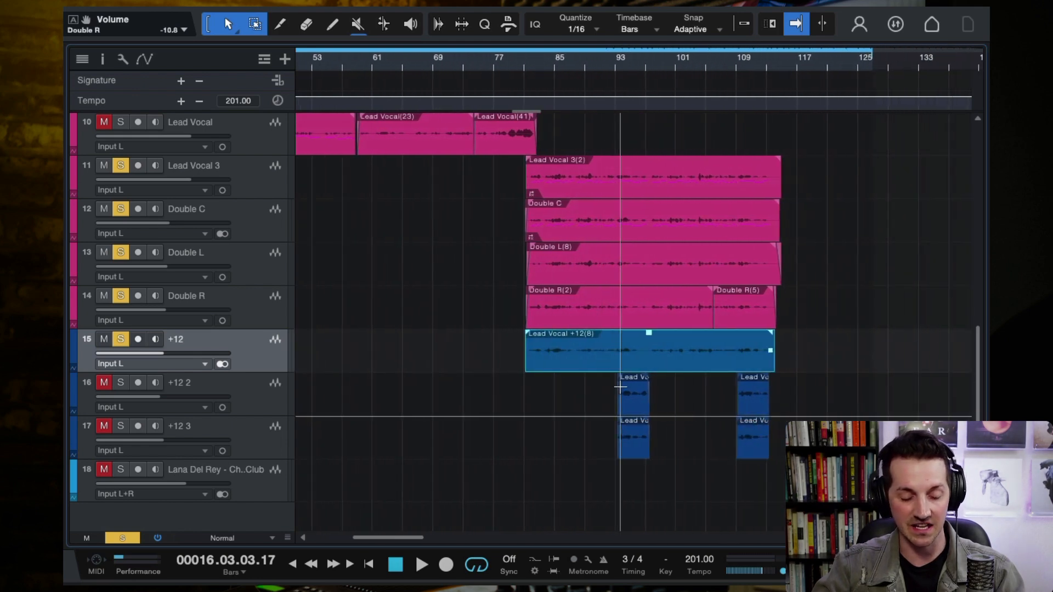
Solo +12 2 and +12 3 too, and place the playhead just before their first events at bar 93.
{"action": "left_click", "coordinate": [121, 382]}
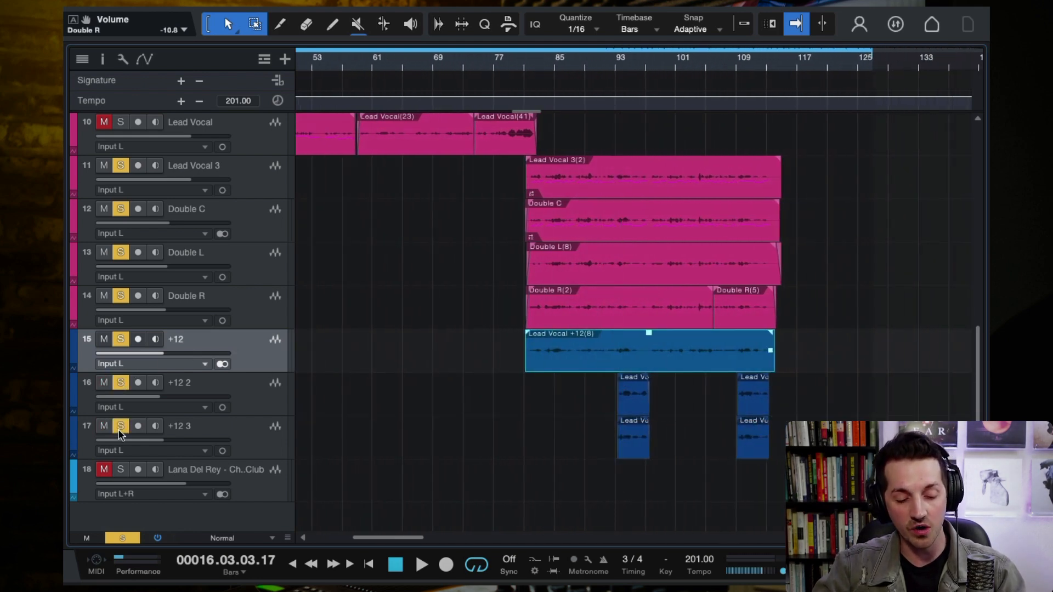
{"action": "scroll", "coordinate": [661, 377], "scroll_direction": "right", "scroll_amount": 5}
{"action": "left_click", "coordinate": [529, 66]}
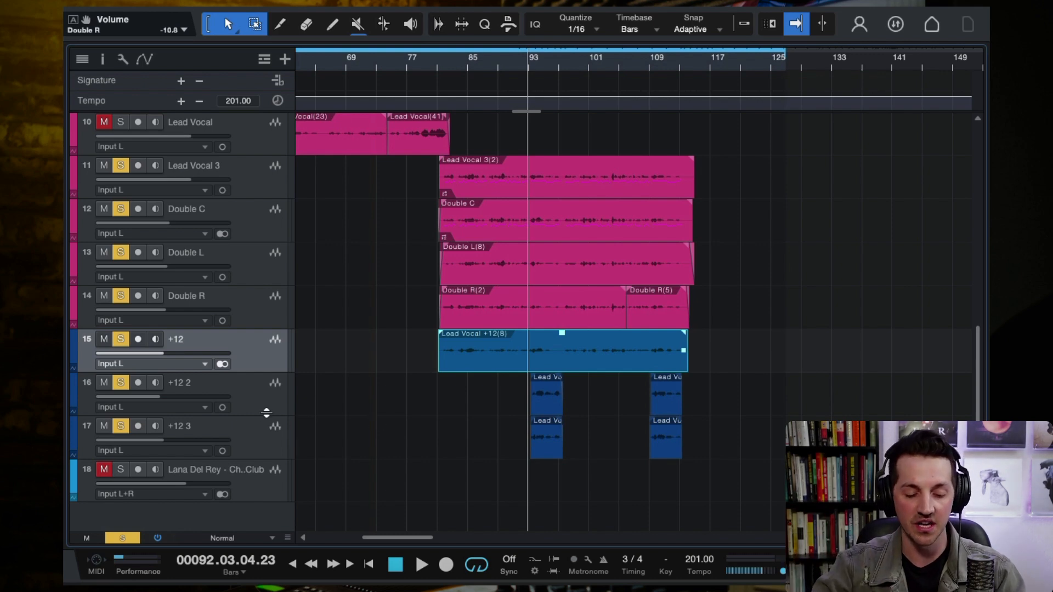
Play the short +12 2 and +12 3 layers from bar 93 with the other soloed vocals, leaving the +12 2 volume at -14.4 dB.
{"action": "left_click", "coordinate": [245, 400]}
{"action": "scroll", "coordinate": [543, 381], "scroll_direction": "up", "scroll_amount": 5}
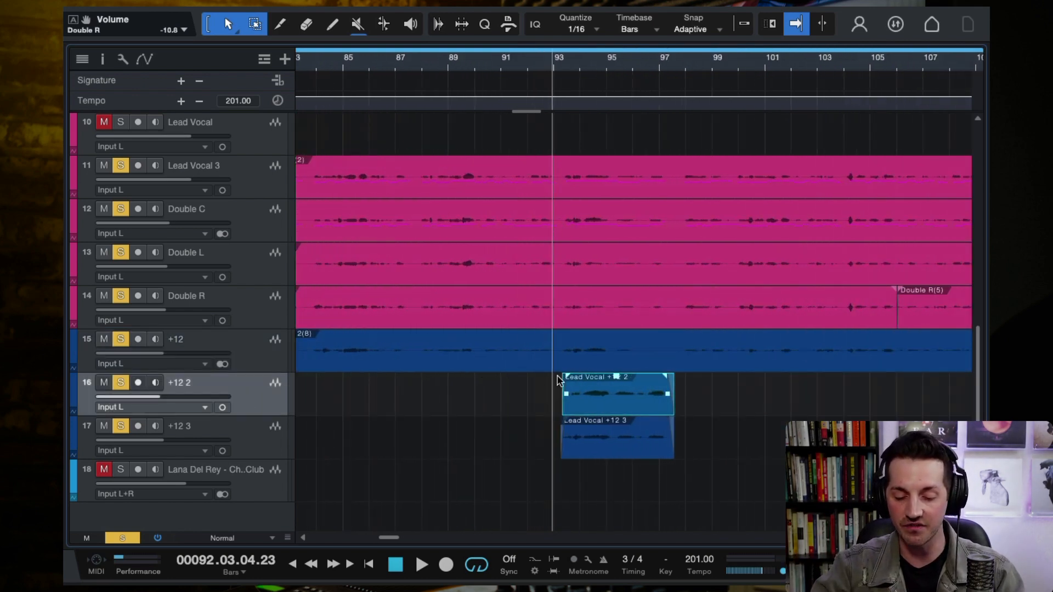
{"action": "scroll", "coordinate": [566, 385], "scroll_direction": "right", "scroll_amount": 1}
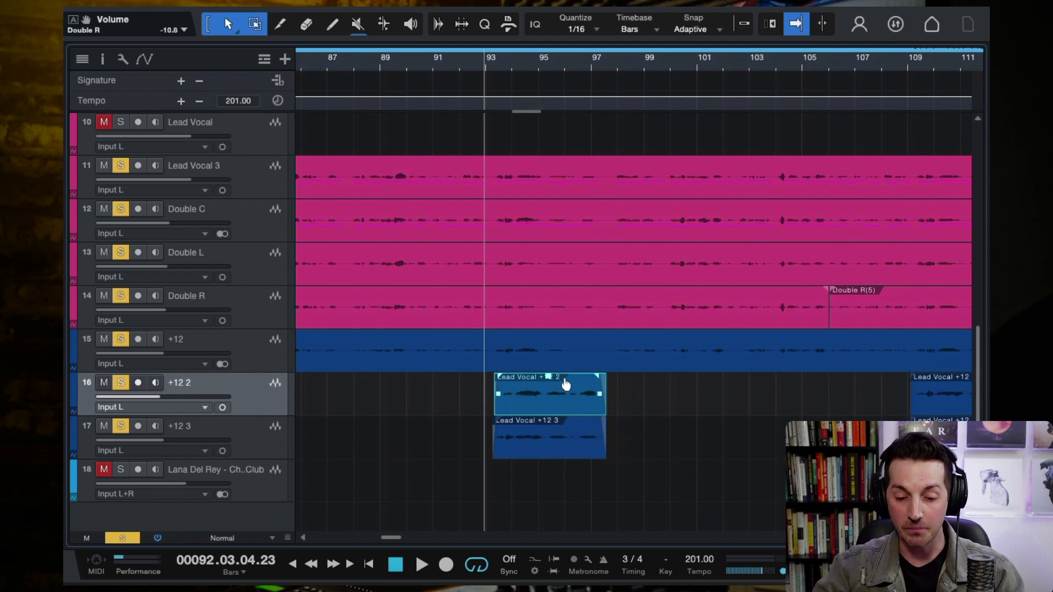
{"action": "scroll", "coordinate": [566, 385], "scroll_direction": "down", "scroll_amount": 4}
{"action": "key", "text": "space"}
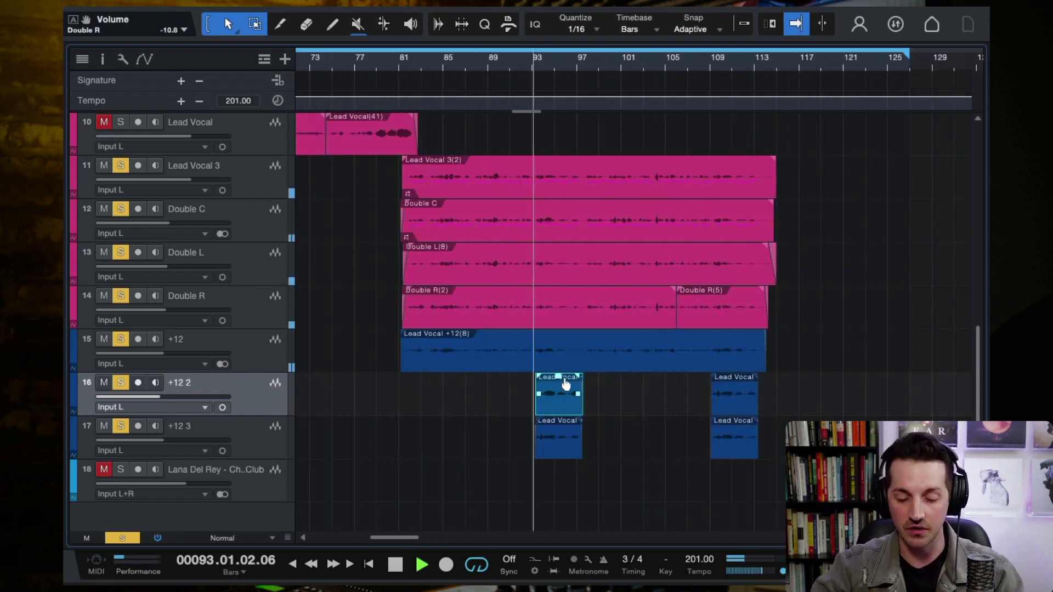
{"action": "scroll", "coordinate": [566, 385], "scroll_direction": "up", "scroll_amount": 2}
{"action": "left_click_drag", "start_coordinate": [193, 396], "coordinate": [120, 408]}
{"action": "key", "text": "space"}
{"action": "left_click", "coordinate": [252, 433]}
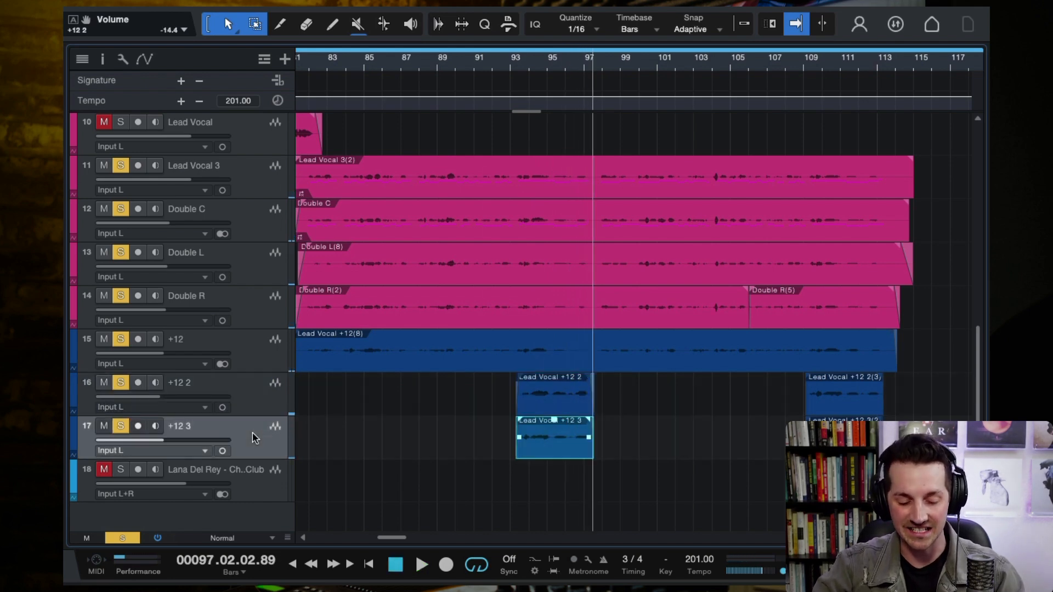
{"action": "left_click", "coordinate": [258, 408]}
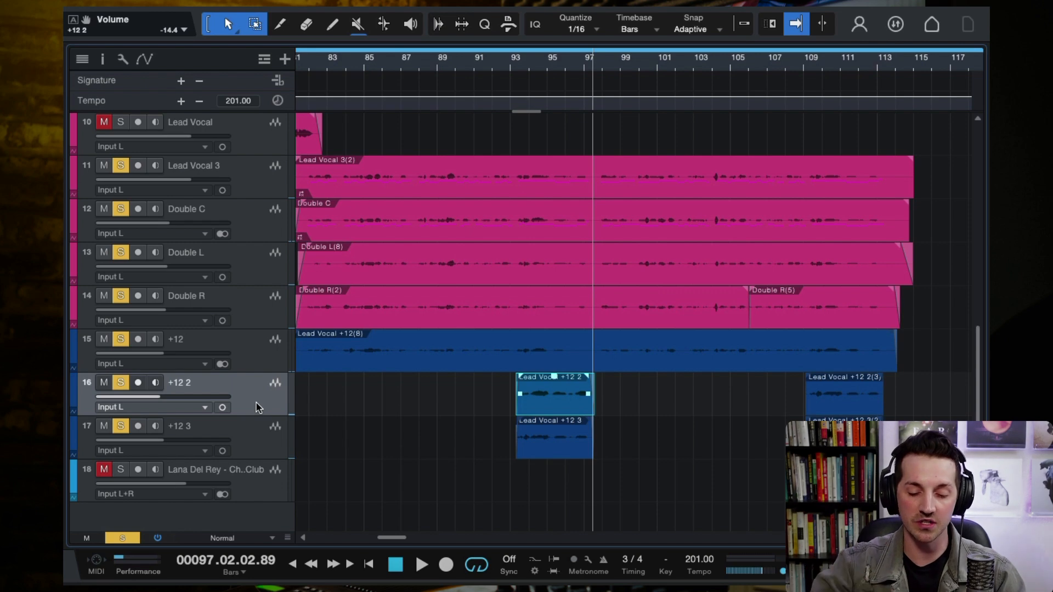
Clear all solos and play the full mix from bar 90 to bar 99 to hear every vocal layer in context.
{"action": "left_click", "coordinate": [482, 63]}
{"action": "left_click", "coordinate": [122, 538]}
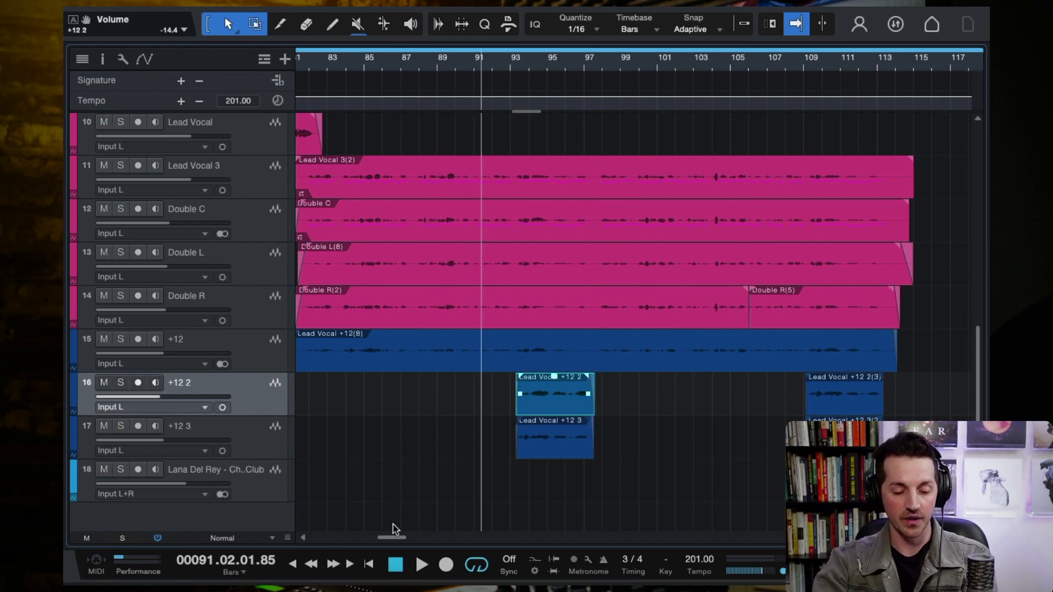
{"action": "left_click", "coordinate": [458, 65]}
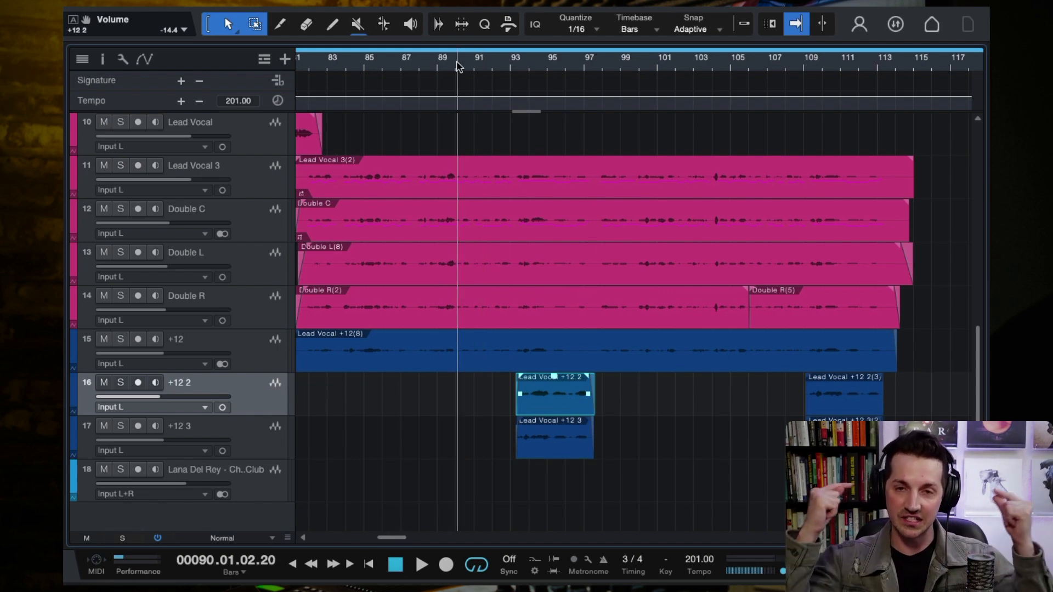
{"action": "key", "text": "space"}
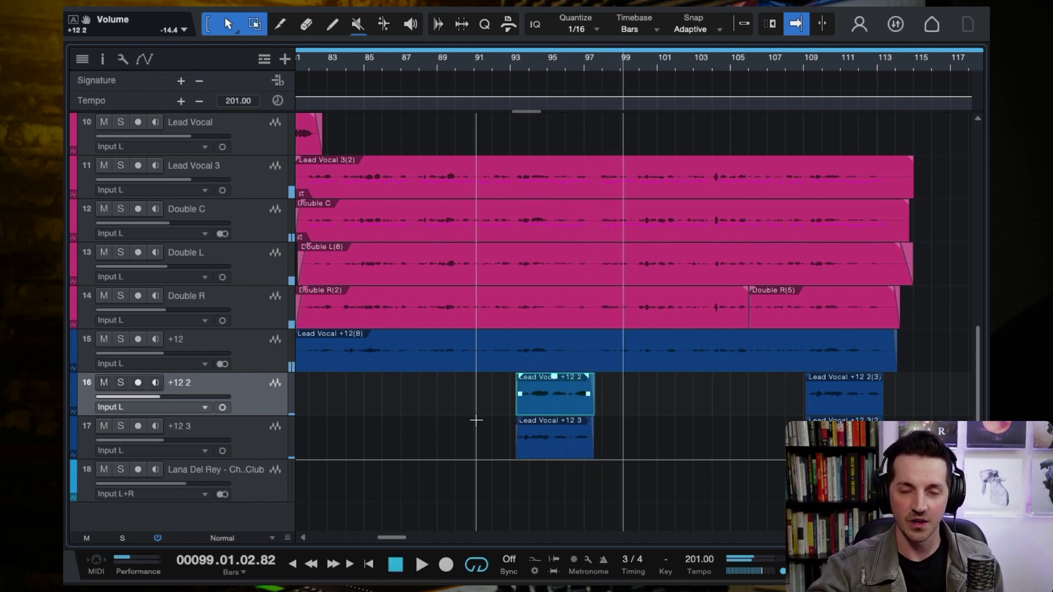
{"action": "key", "text": "space"}
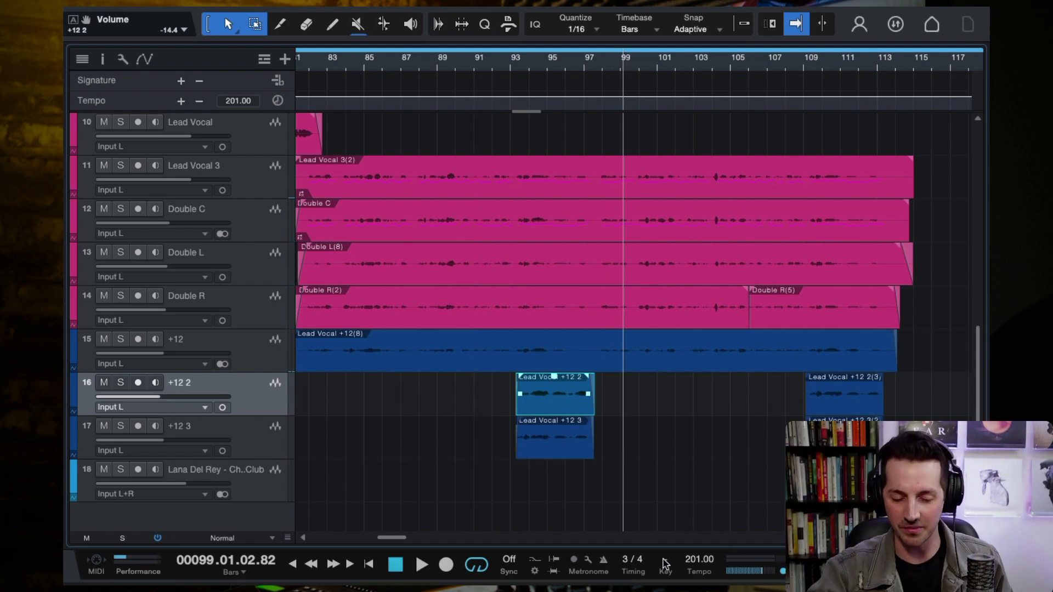
Examine the whole arrangement, comparing where the instruments and the lead, double and +12 vocal events enter, including the first Double L event.
{"action": "scroll", "coordinate": [619, 457], "scroll_direction": "down", "scroll_amount": 10}
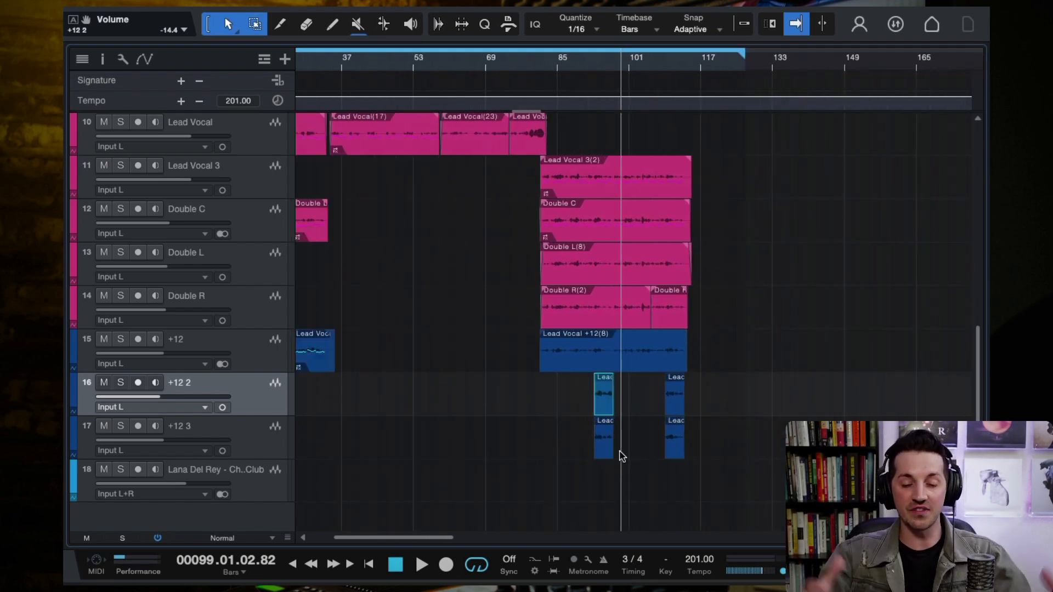
{"action": "scroll", "coordinate": [604, 400], "scroll_direction": "down", "scroll_amount": 4}
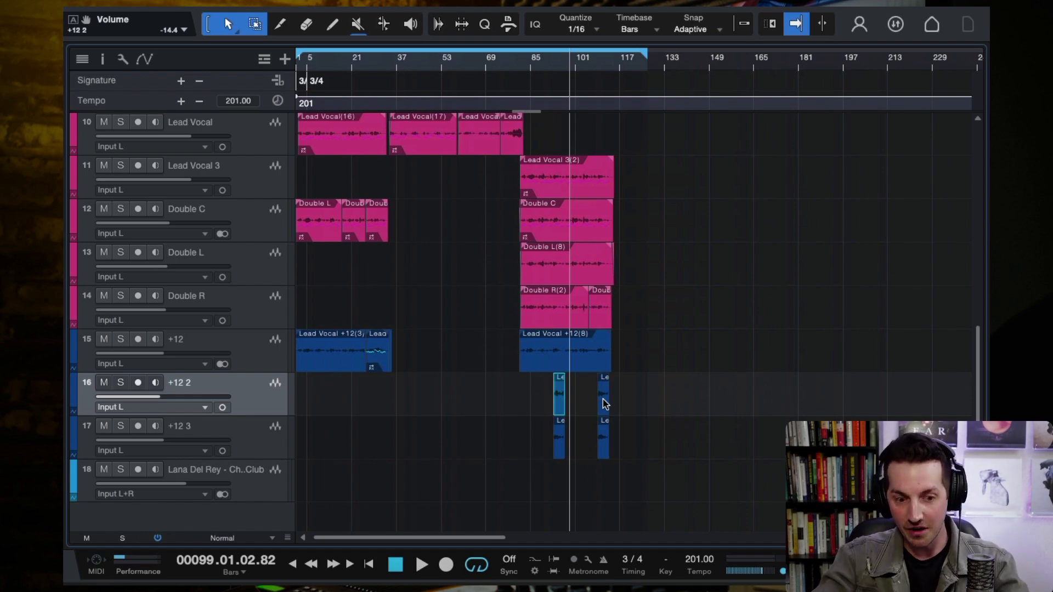
{"action": "scroll", "coordinate": [533, 337], "scroll_direction": "up", "scroll_amount": 5}
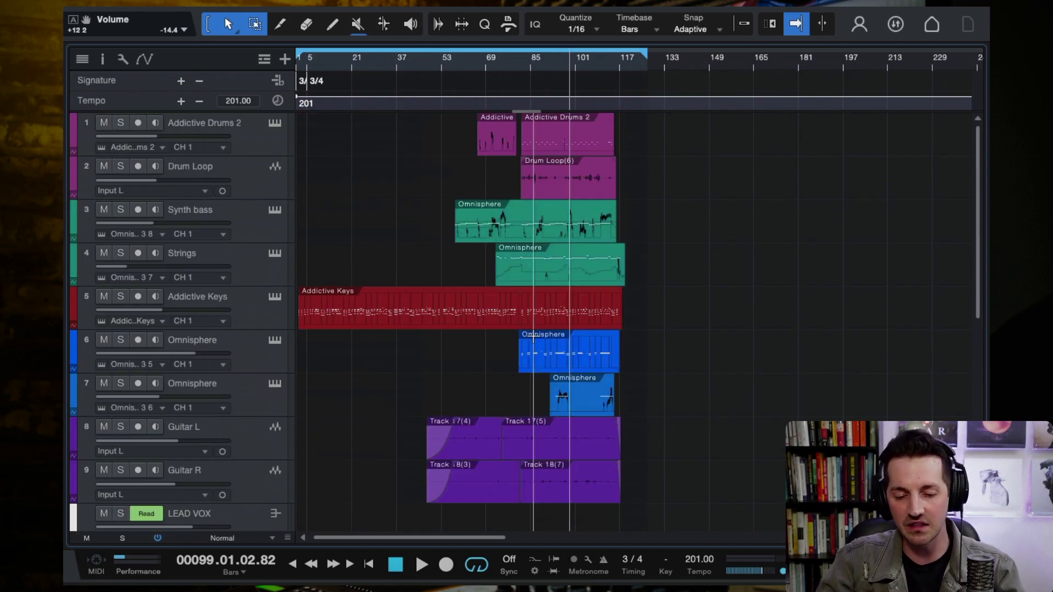
{"action": "scroll", "coordinate": [533, 337], "scroll_direction": "down", "scroll_amount": 5}
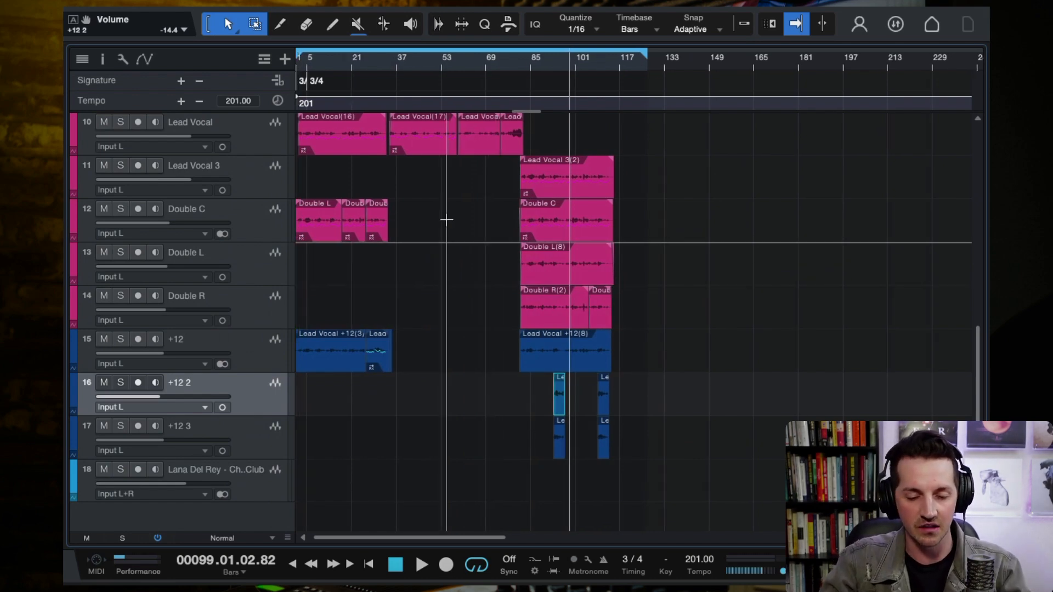
{"action": "scroll", "coordinate": [447, 220], "scroll_direction": "up", "scroll_amount": 3}
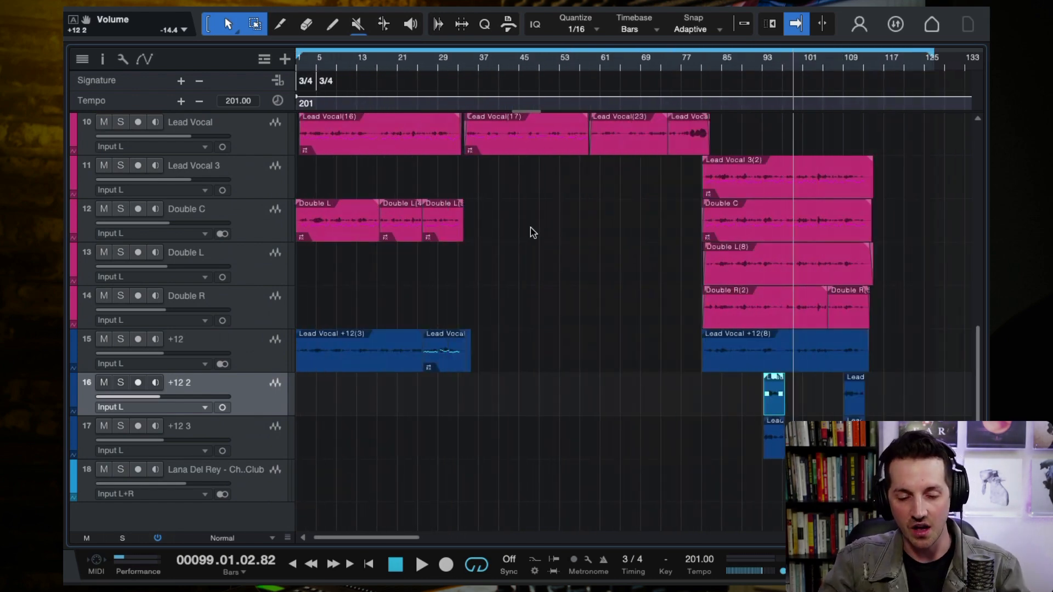
{"action": "scroll", "coordinate": [543, 233], "scroll_direction": "down", "scroll_amount": 1}
{"action": "scroll", "coordinate": [545, 235], "scroll_direction": "up", "scroll_amount": 2}
{"action": "scroll", "coordinate": [546, 235], "scroll_direction": "left", "scroll_amount": 2}
{"action": "scroll", "coordinate": [545, 235], "scroll_direction": "down", "scroll_amount": 1}
{"action": "scroll", "coordinate": [510, 241], "scroll_direction": "up", "scroll_amount": 10}
{"action": "scroll", "coordinate": [510, 240], "scroll_direction": "down", "scroll_amount": 10}
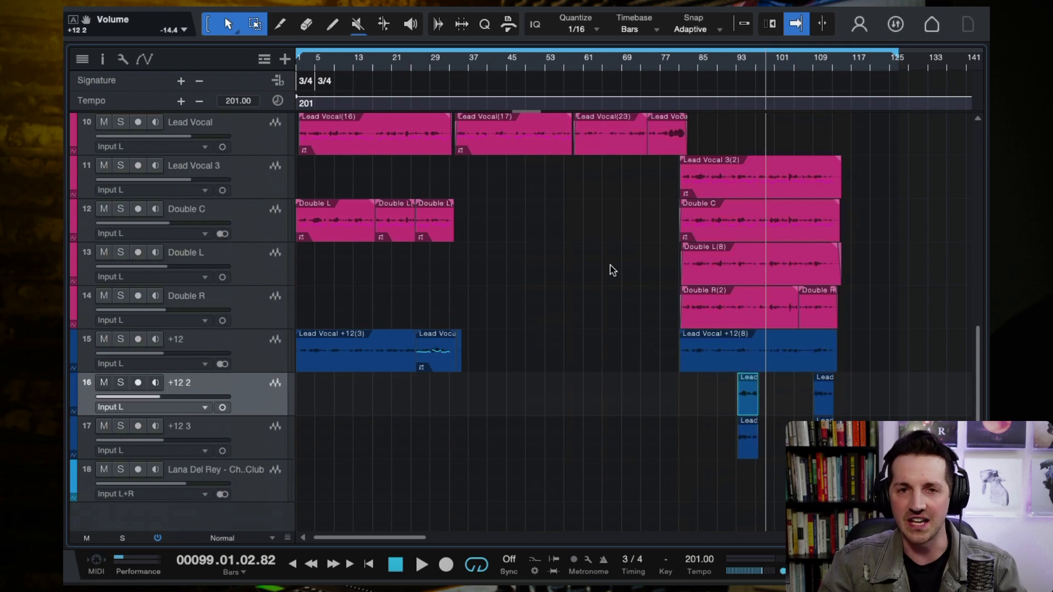
{"action": "scroll", "coordinate": [613, 270], "scroll_direction": "up", "scroll_amount": 2}
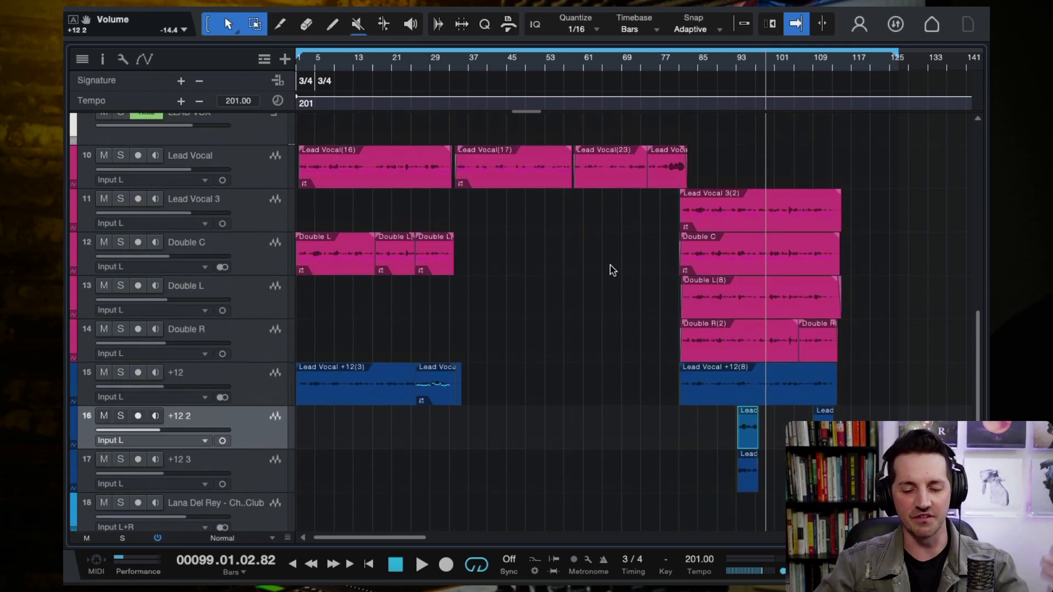
{"action": "left_click", "coordinate": [339, 272]}
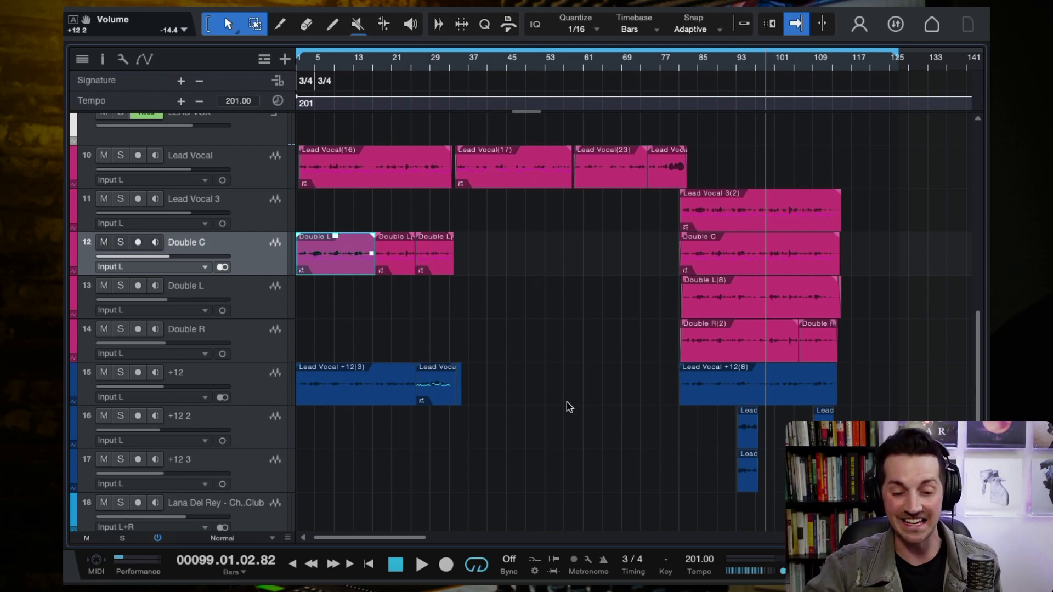
{"action": "scroll", "coordinate": [488, 376], "scroll_direction": "up", "scroll_amount": 4}
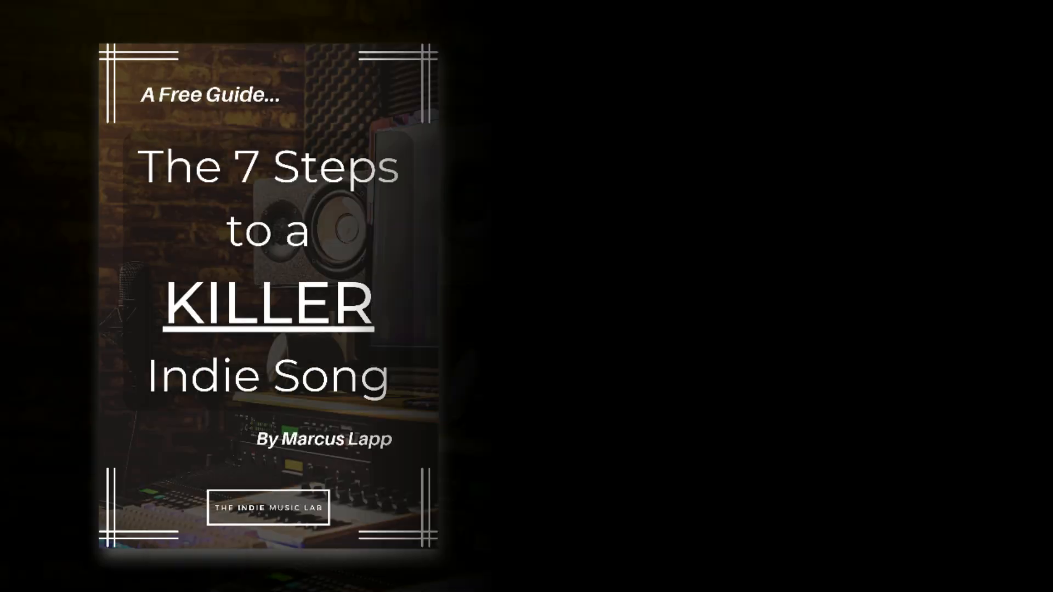